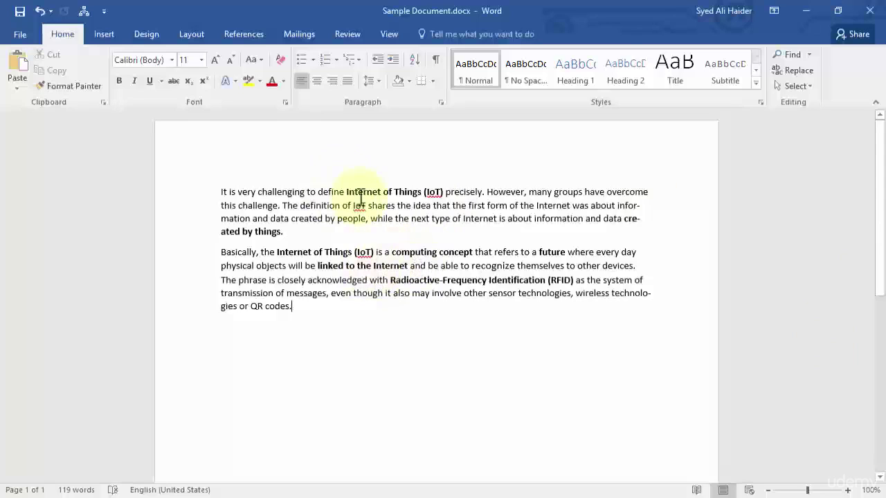
# - Select then deselect the 'definition of IoT shares' phrase, and open the Font dialog, glancing at Advanced
pyautogui.moveTo(302, 206); pyautogui.dragTo(396, 206)
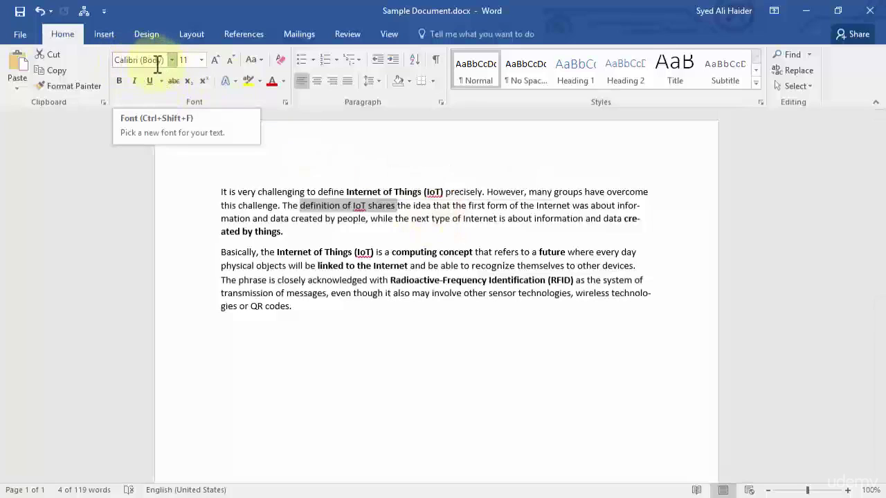
pyautogui.click(331, 177)
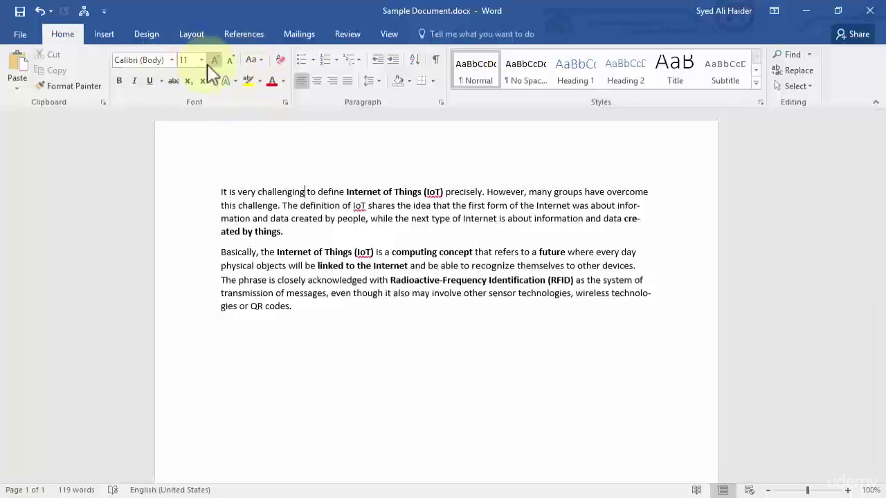
pyautogui.click(285, 103)
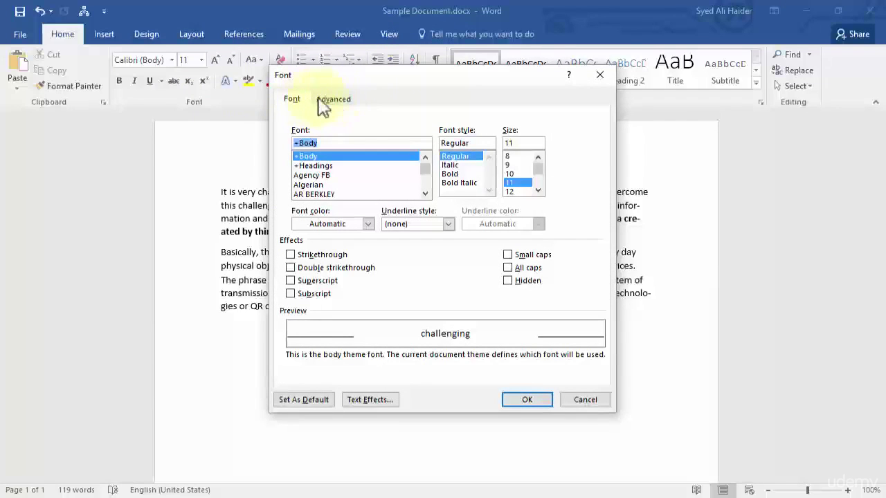
pyautogui.click(343, 99)
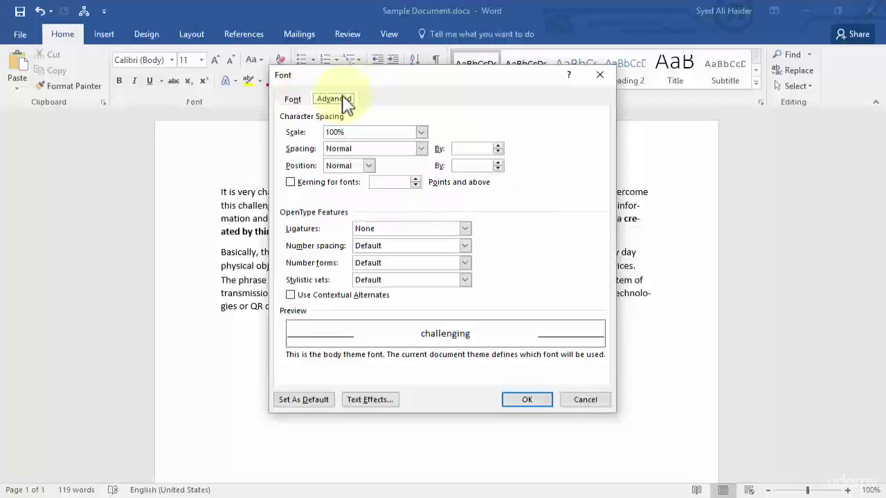
pyautogui.click(303, 99)
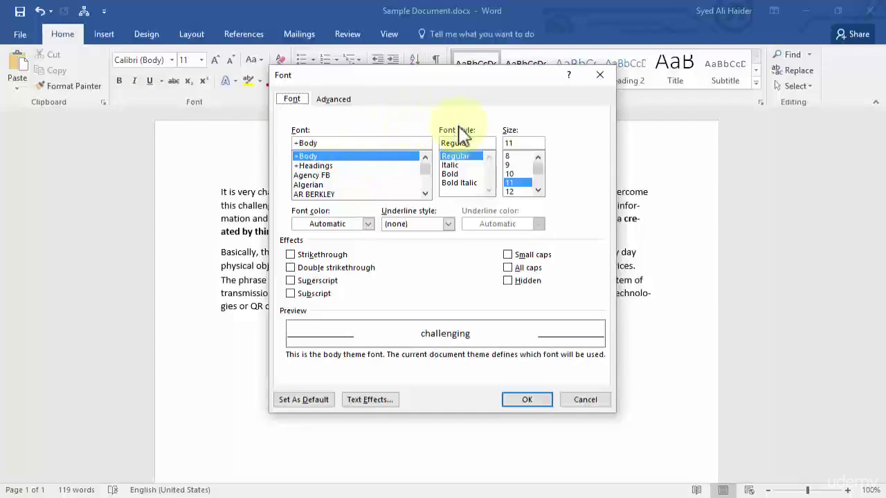
# - Preview Italic, Bold and Bold Italic font styles, ending back on Regular
pyautogui.click(469, 166)
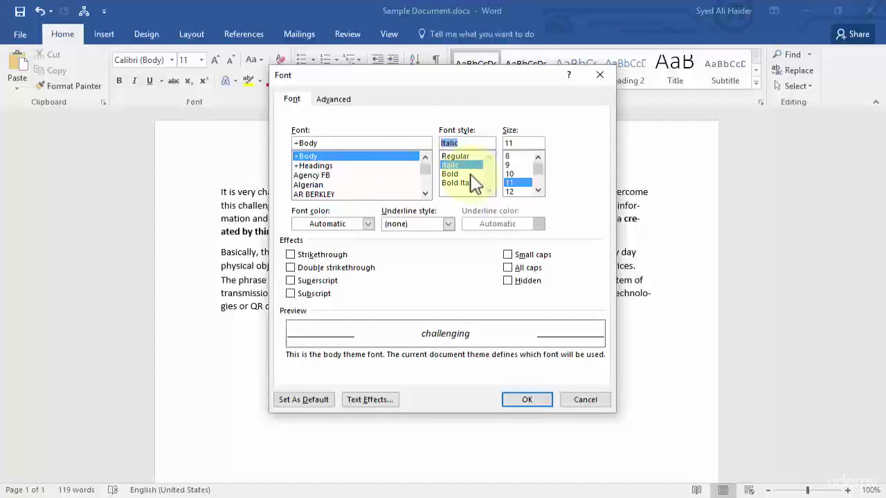
pyautogui.click(471, 174)
pyautogui.click(472, 183)
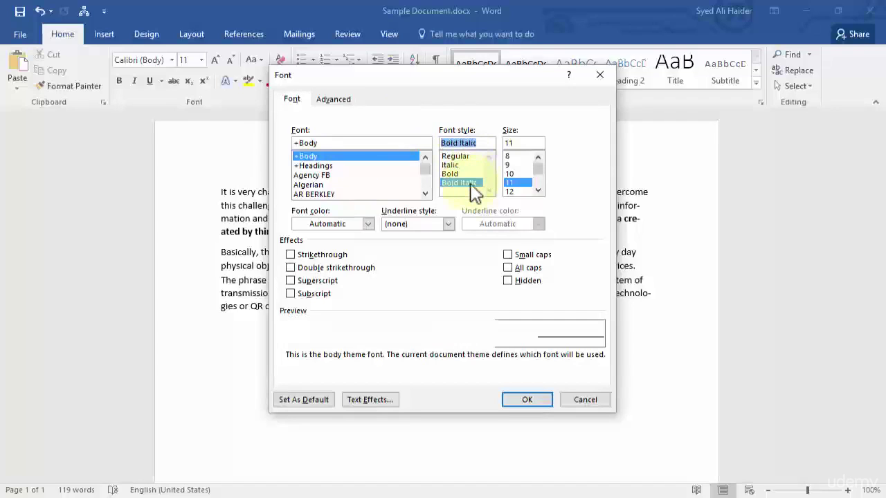
pyautogui.click(474, 157)
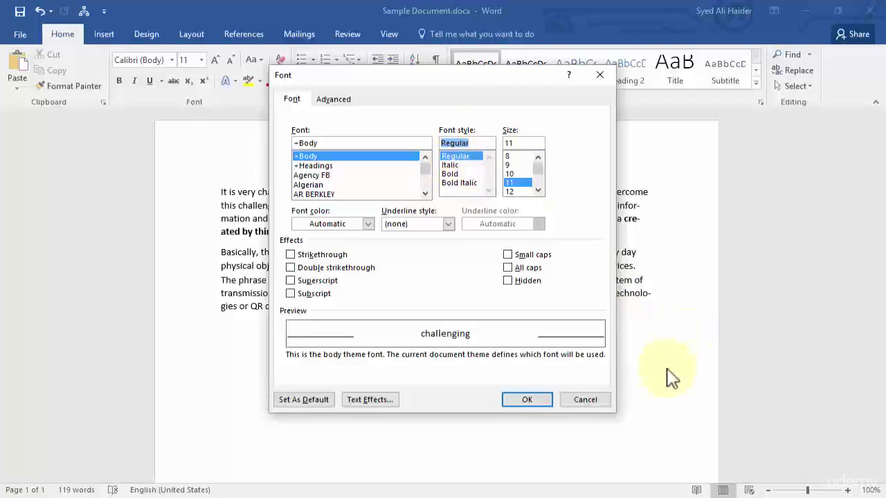
pyautogui.click(453, 165)
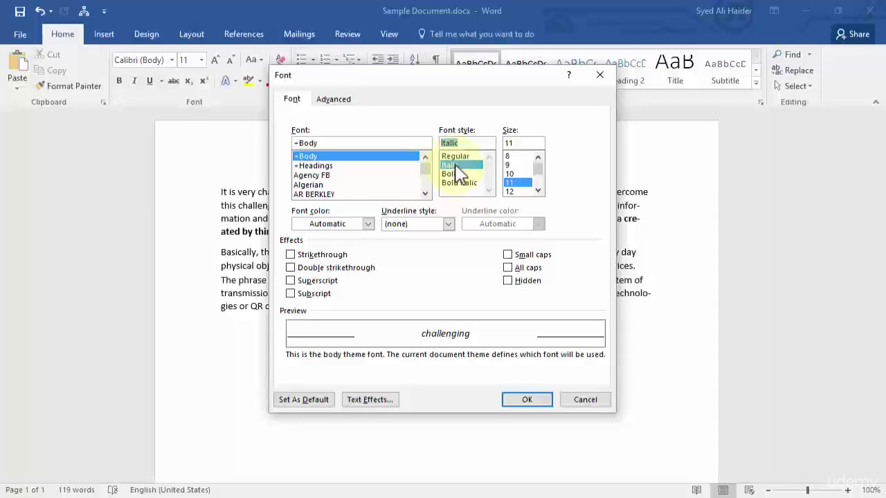
pyautogui.click(471, 157)
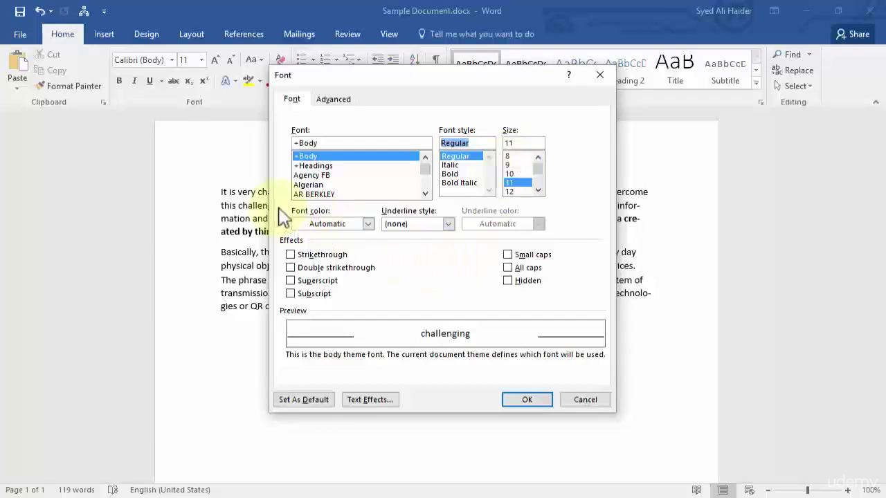
# - Check the font colour and underline lists, keeping Automatic colour and no underline
pyautogui.click(369, 226)
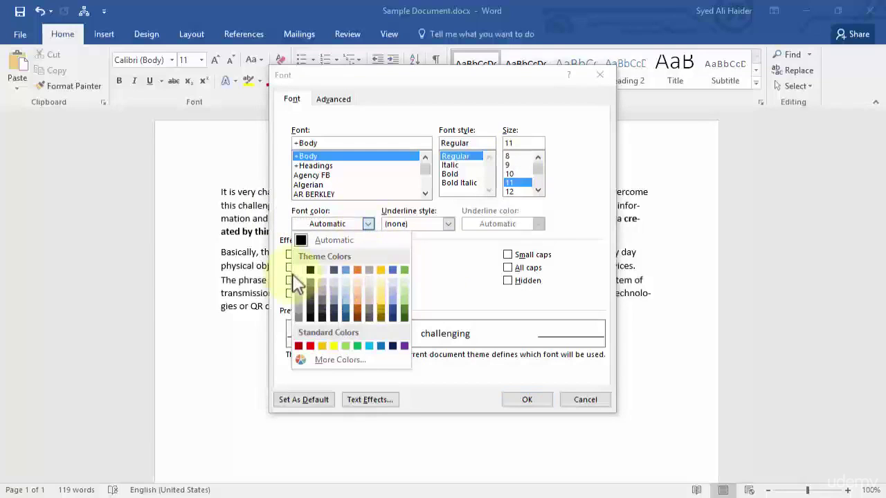
pyautogui.click(370, 225)
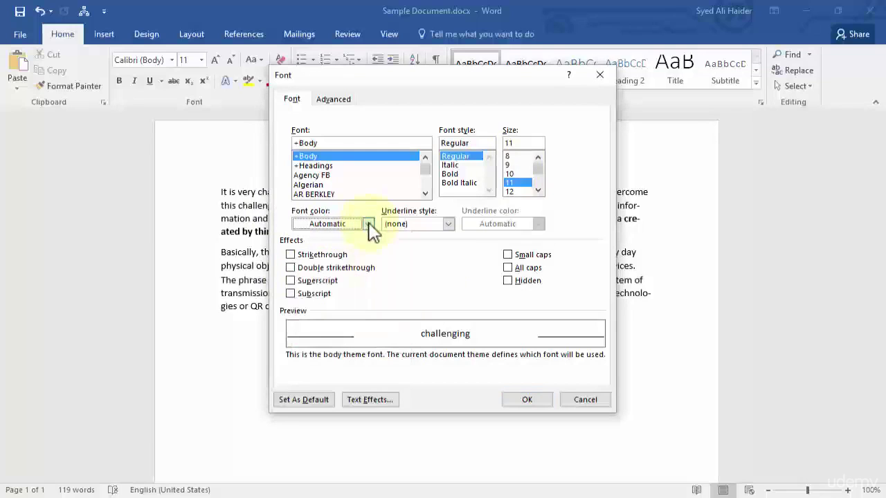
pyautogui.click(448, 224)
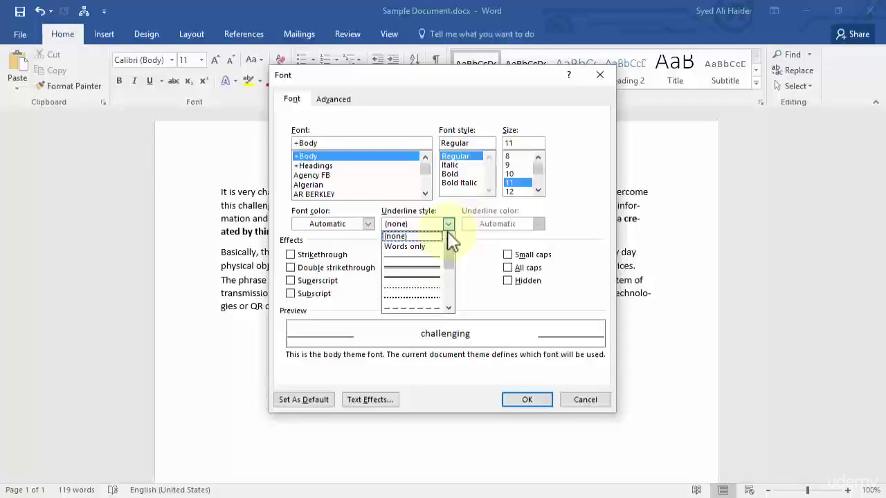
pyautogui.click(448, 226)
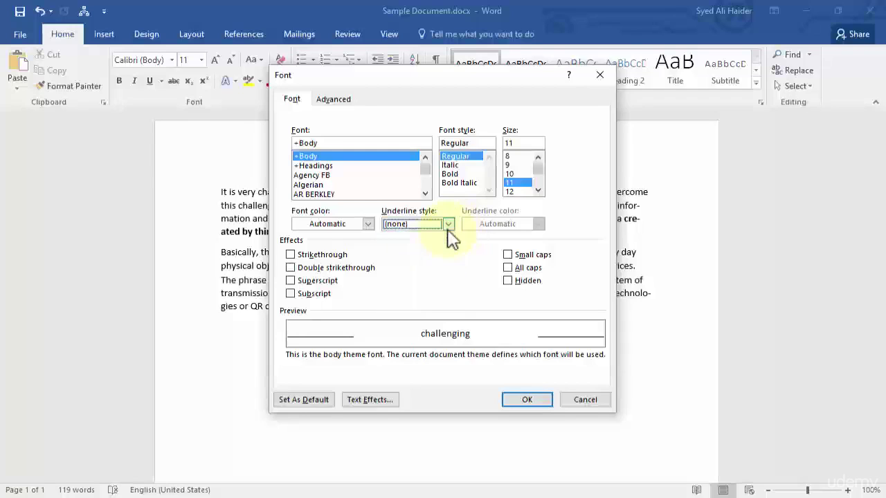
pyautogui.click(319, 254)
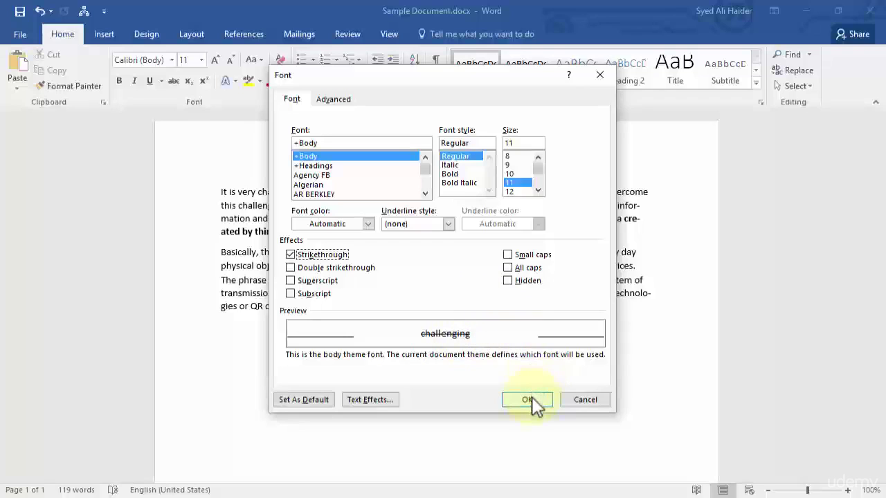
pyautogui.click(327, 256)
pyautogui.click(322, 266)
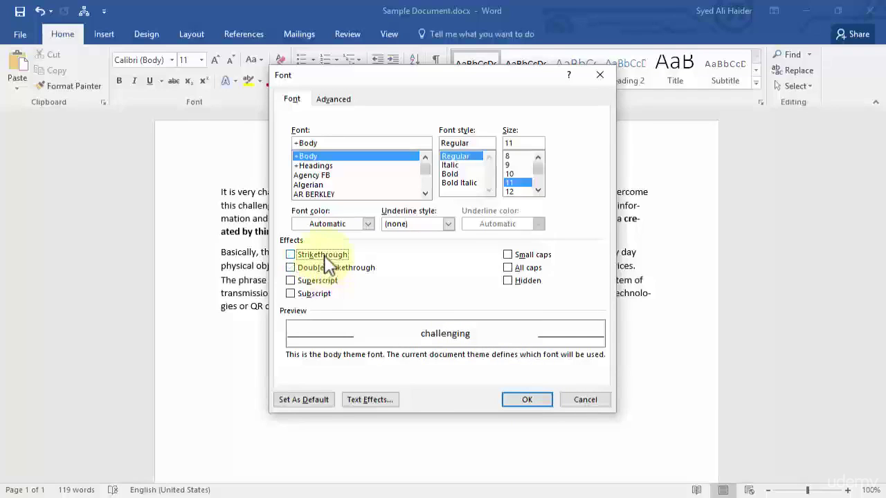
pyautogui.click(326, 258)
pyautogui.click(328, 268)
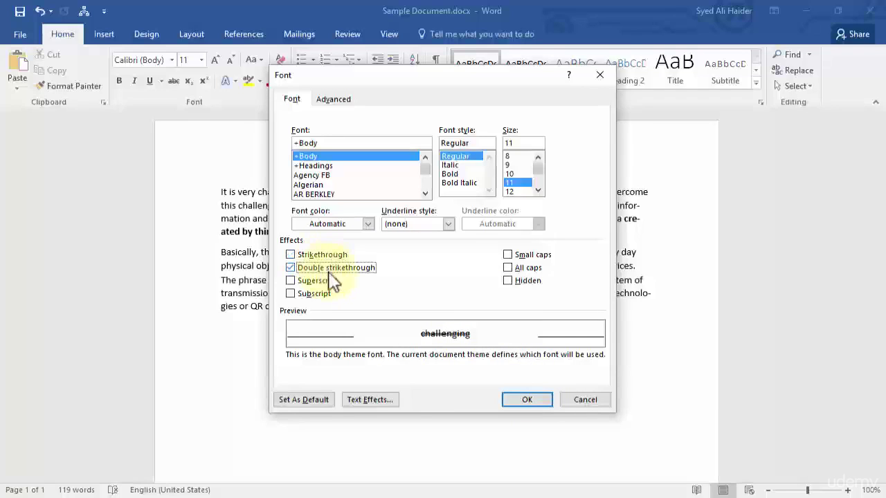
pyautogui.click(332, 290)
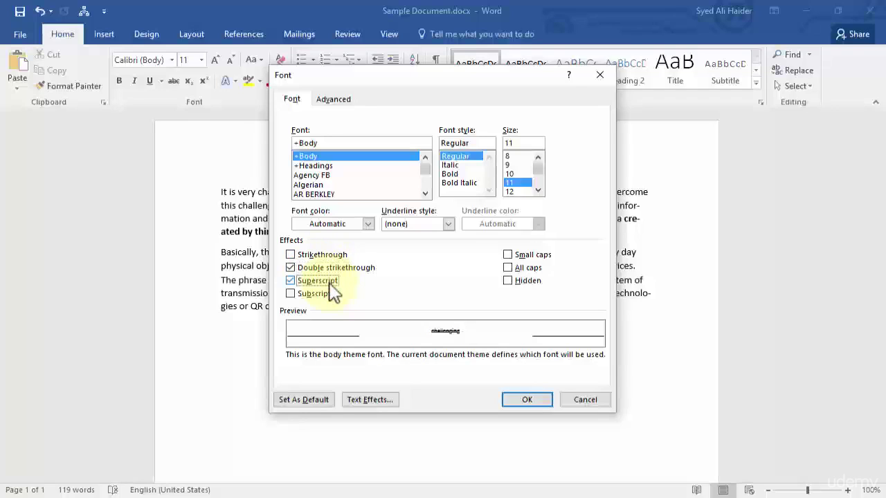
pyautogui.click(324, 296)
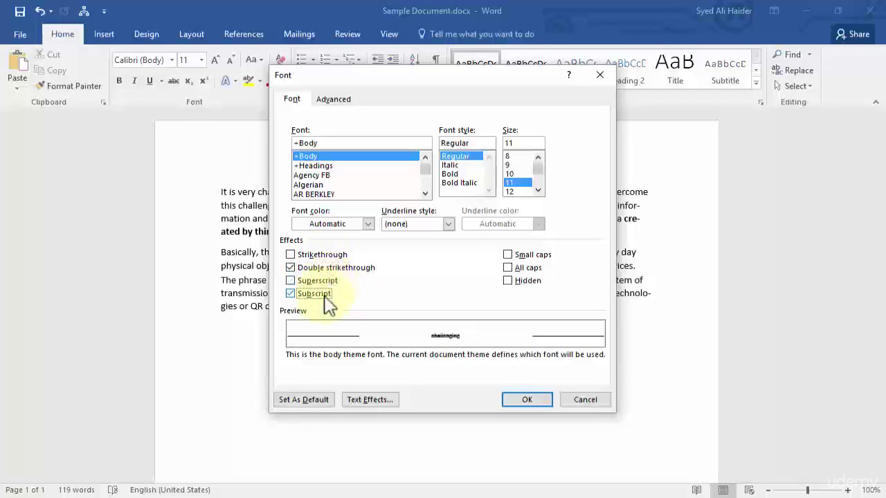
pyautogui.click(538, 258)
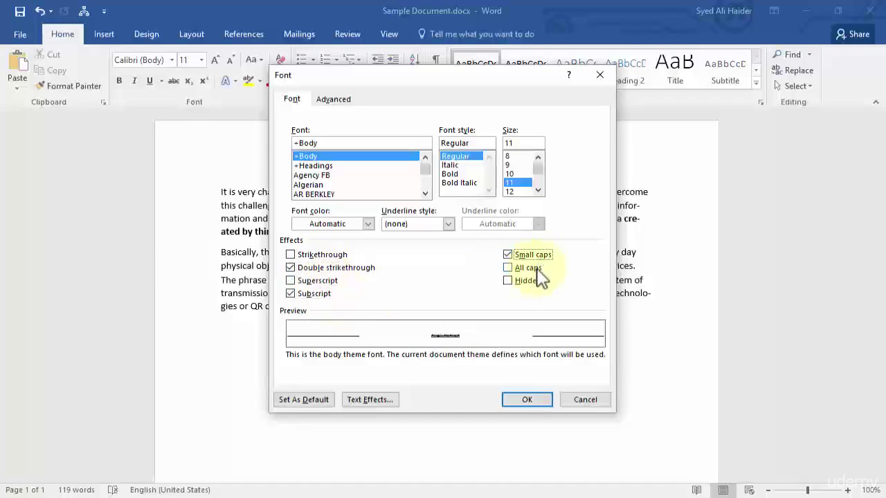
pyautogui.click(537, 270)
pyautogui.click(535, 285)
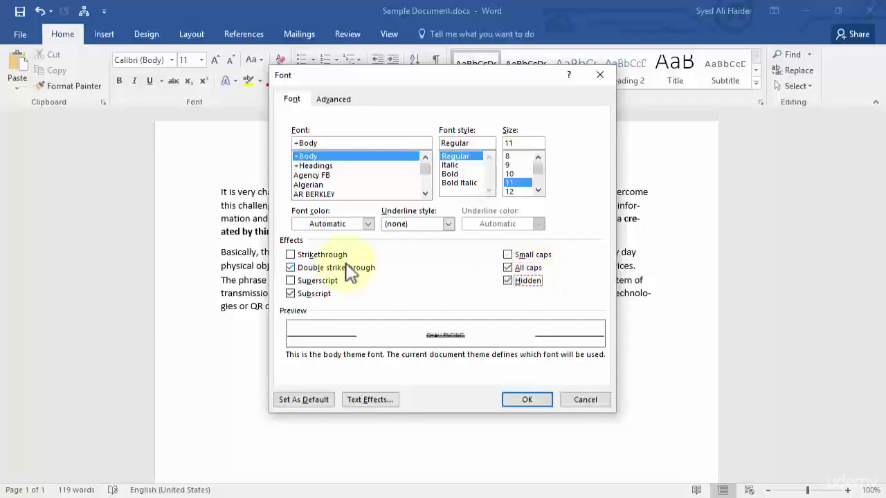
pyautogui.click(338, 256)
pyautogui.click(332, 294)
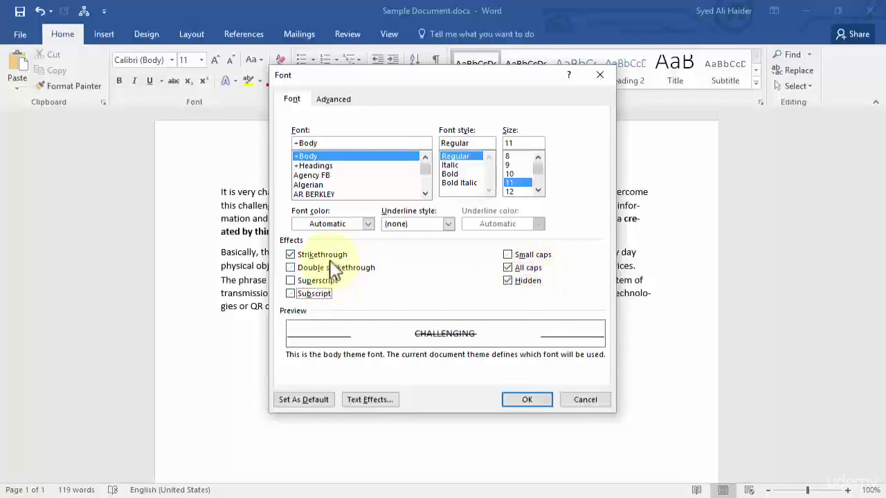
pyautogui.click(336, 255)
pyautogui.click(511, 281)
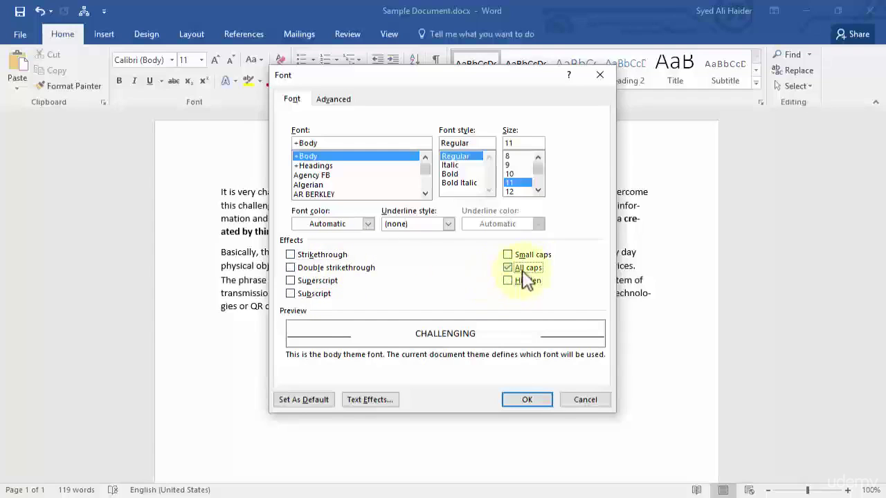
pyautogui.click(520, 269)
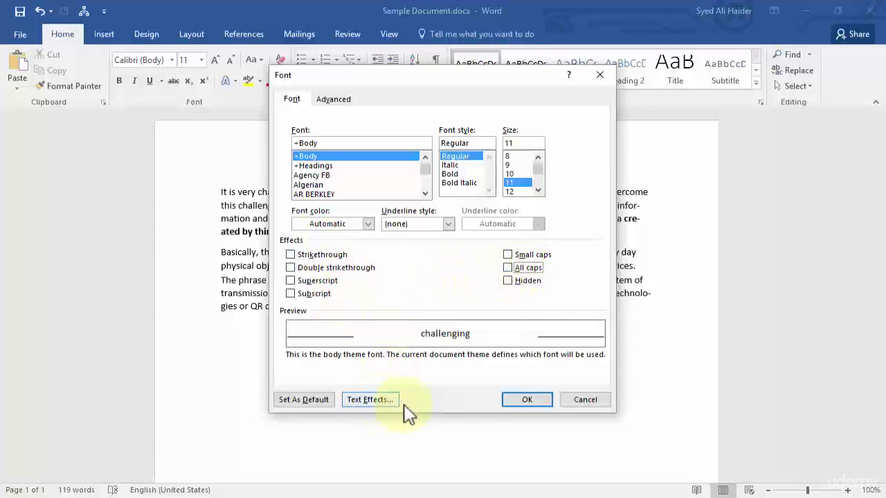
# - Open Format Text Effects, expand Text Fill and view its colour palette without picking one
pyautogui.click(380, 402)
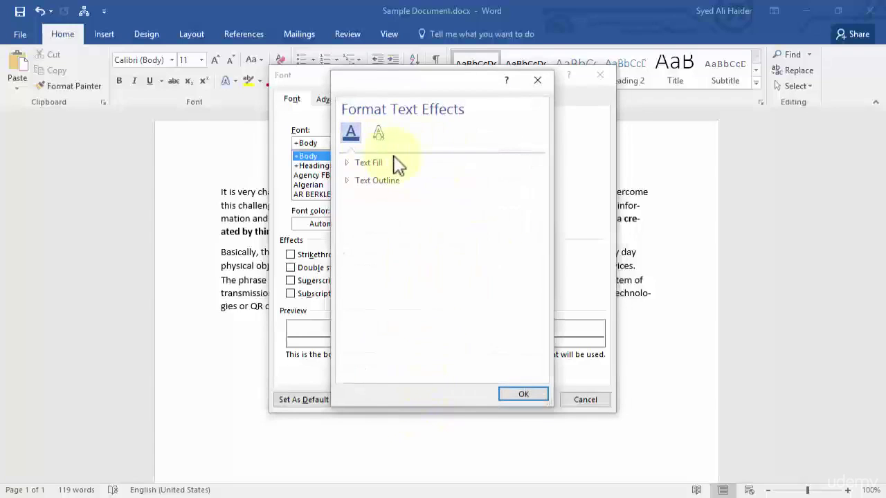
pyautogui.click(350, 166)
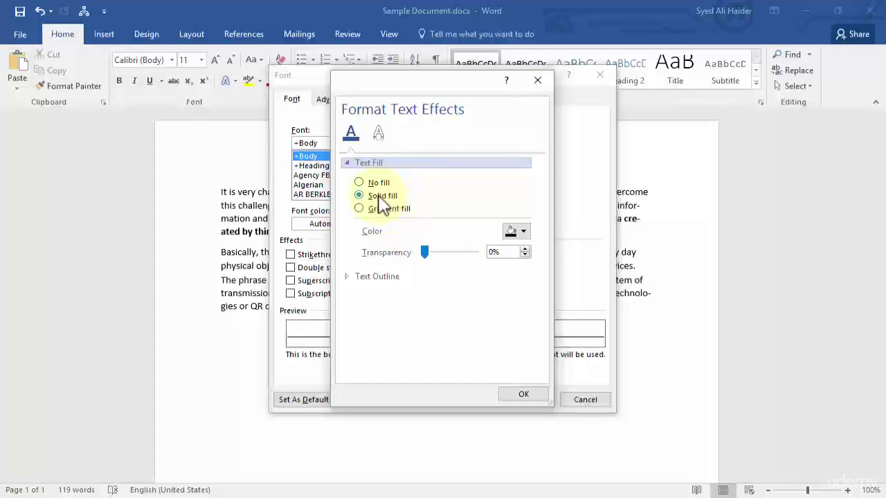
pyautogui.click(524, 232)
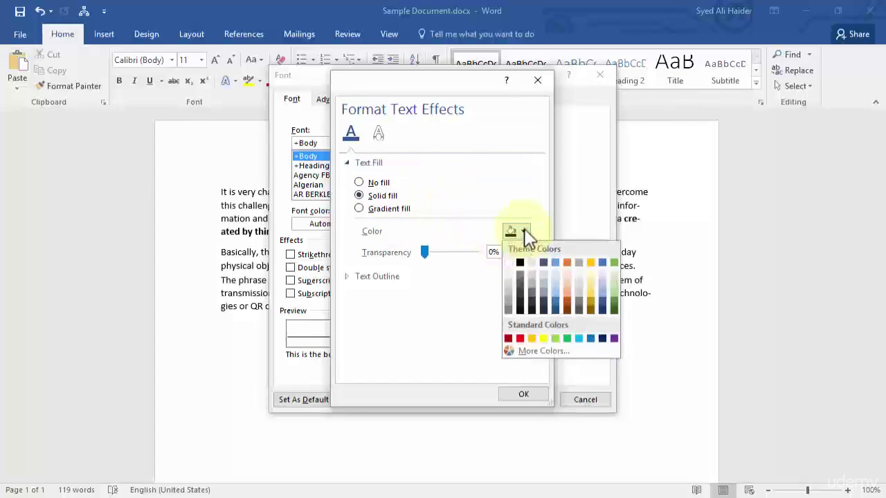
pyautogui.click(525, 232)
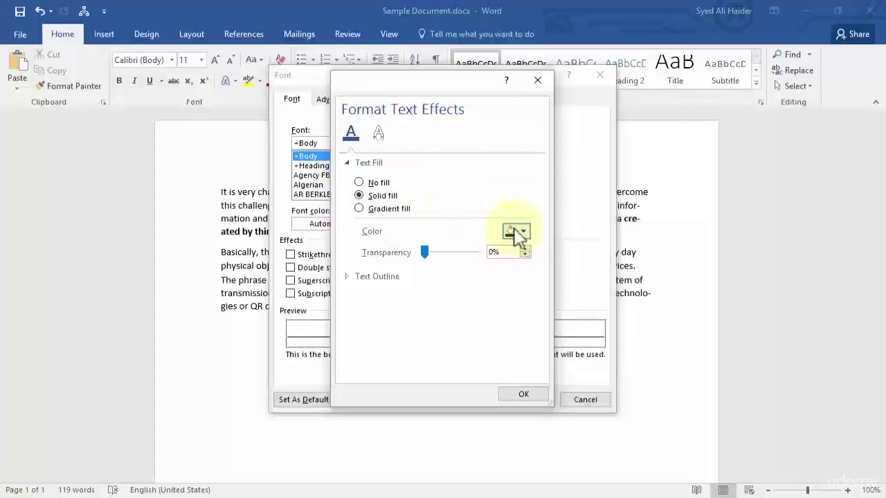
# - Try No fill and Gradient fill, return to Solid fill, and expand Text Outline
pyautogui.click(376, 183)
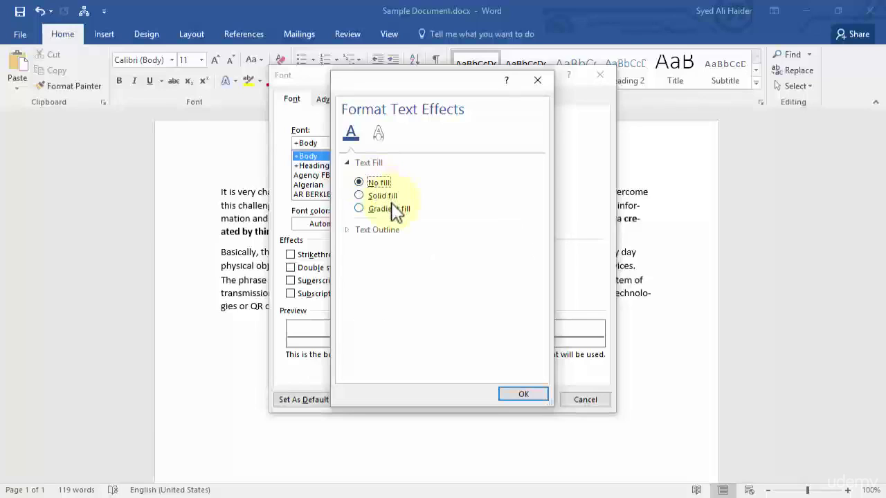
pyautogui.click(381, 209)
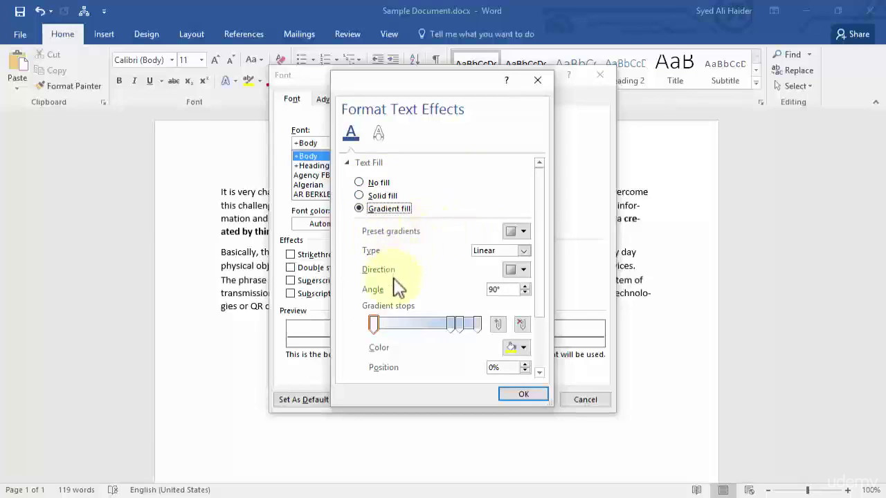
pyautogui.scroll(-2, 408, 305)
pyautogui.scroll(4, 415, 238)
pyautogui.click(364, 197)
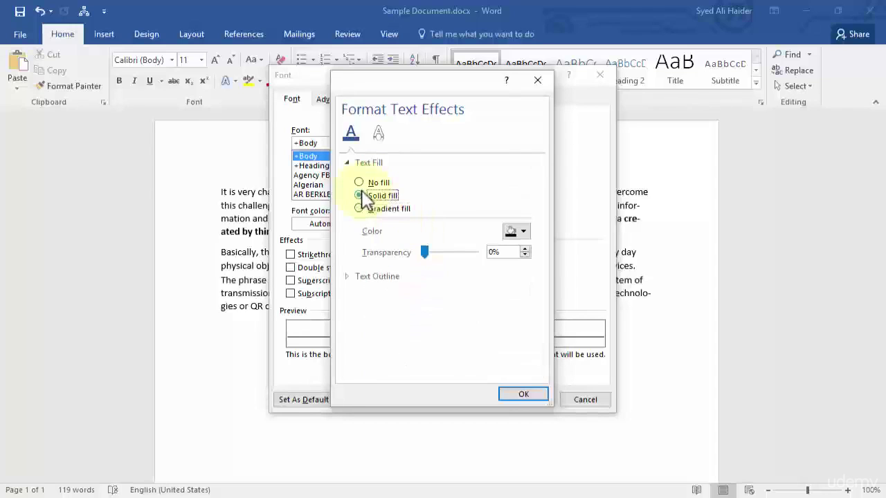
pyautogui.click(355, 277)
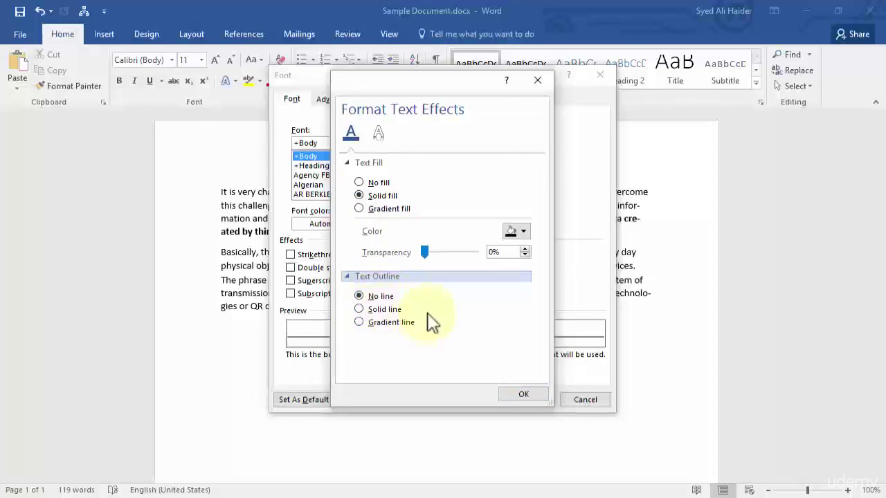
# - Close Format Text Effects and check the Advanced tab's Scale list, keeping 100%
pyautogui.click(537, 81)
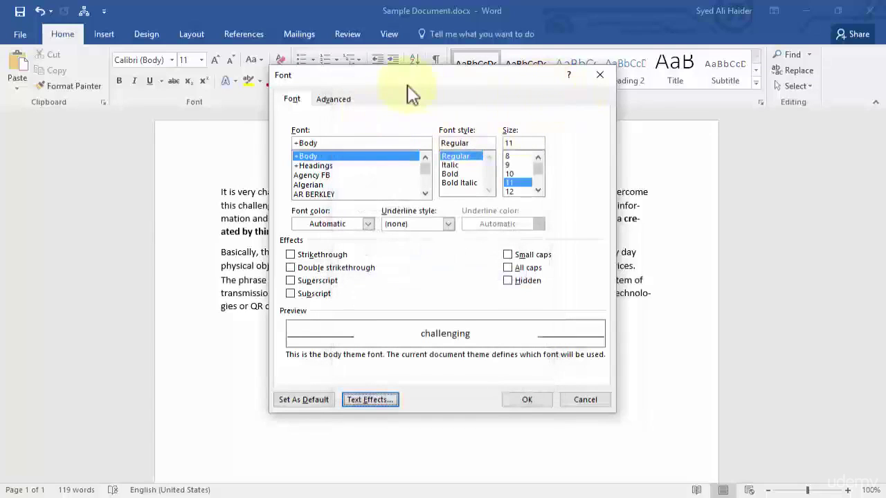
pyautogui.click(336, 101)
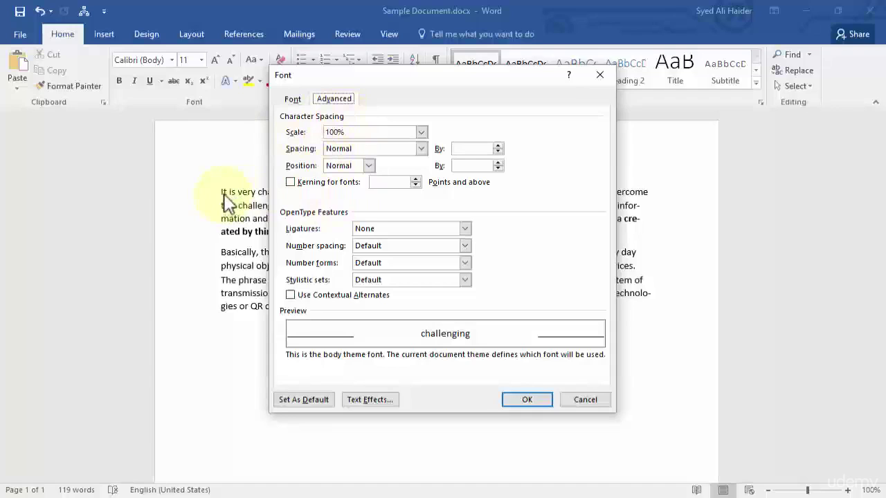
pyautogui.click(421, 132)
pyautogui.click(421, 132)
pyautogui.click(421, 132)
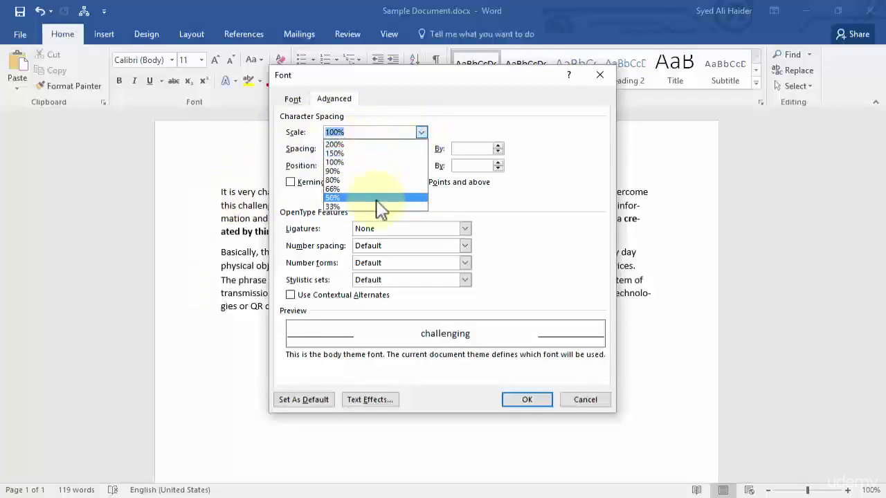
pyautogui.click(421, 132)
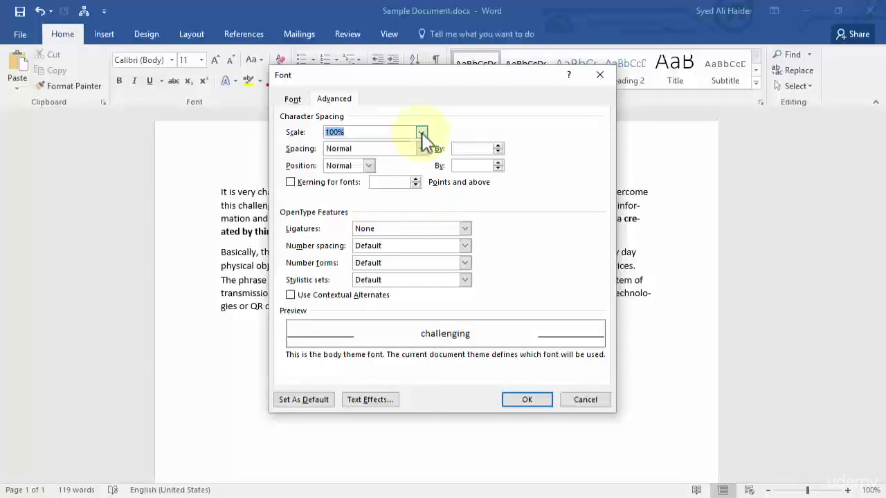
# - Try Expanded and Condensed letter spacing, return to Normal, and turn on kerning for fonts
pyautogui.click(421, 148)
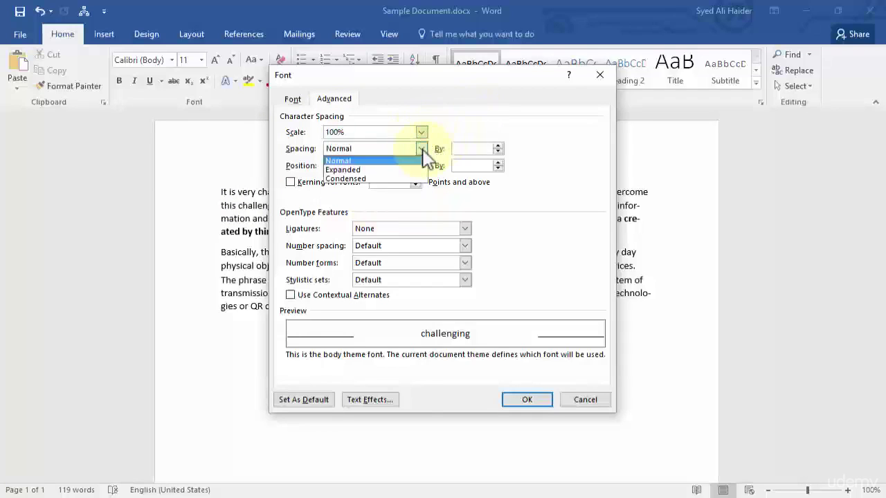
pyautogui.click(410, 169)
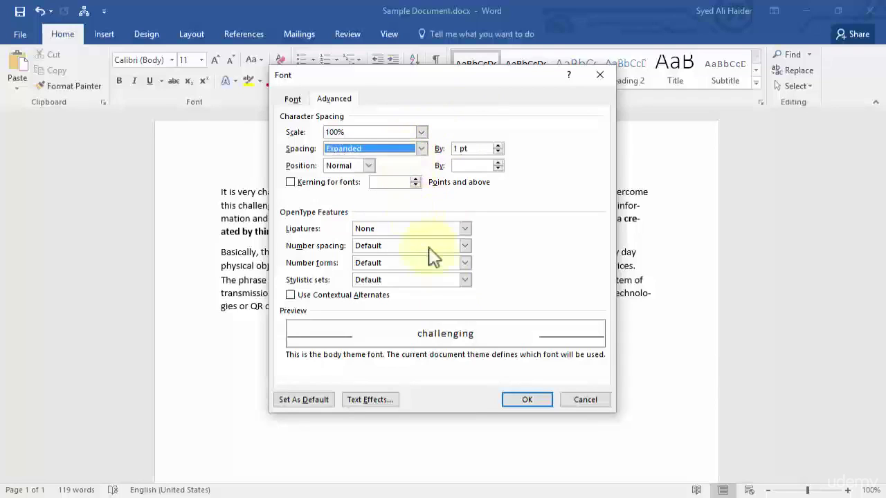
pyautogui.click(422, 148)
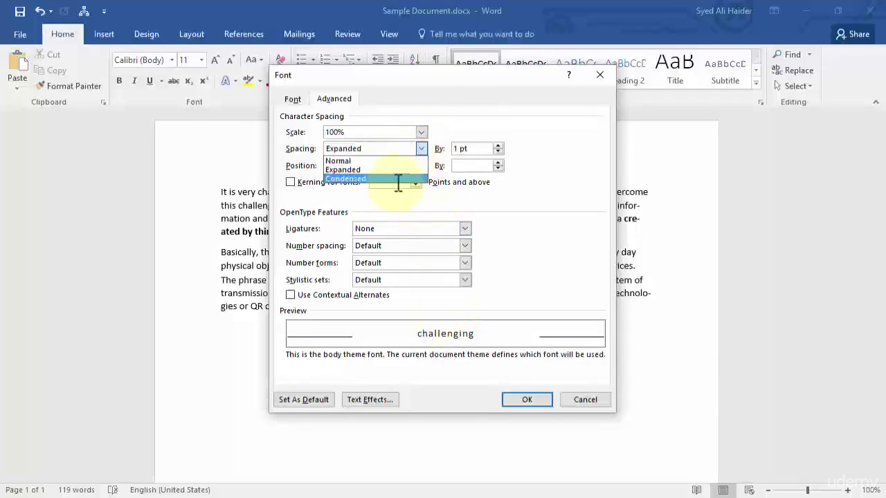
pyautogui.click(398, 179)
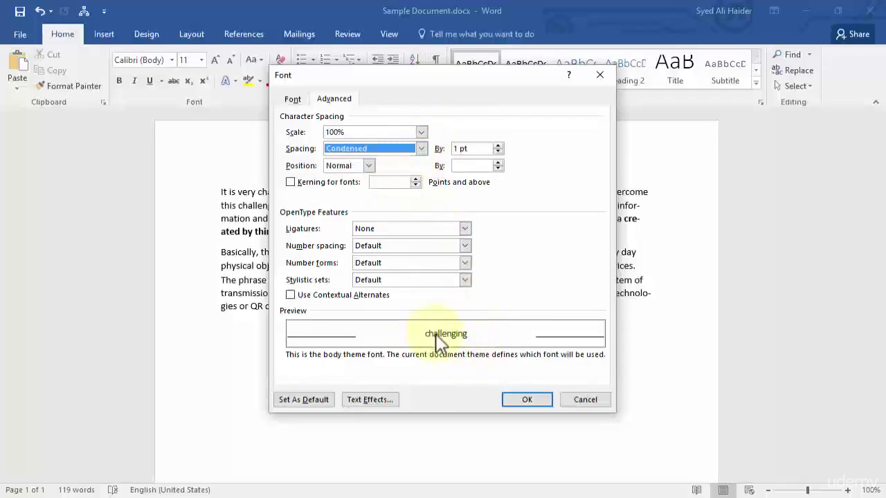
pyautogui.click(421, 149)
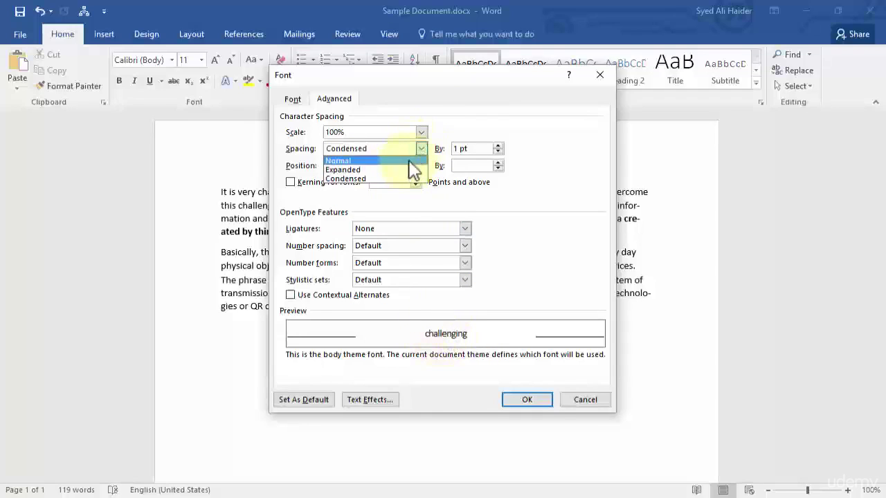
pyautogui.click(409, 160)
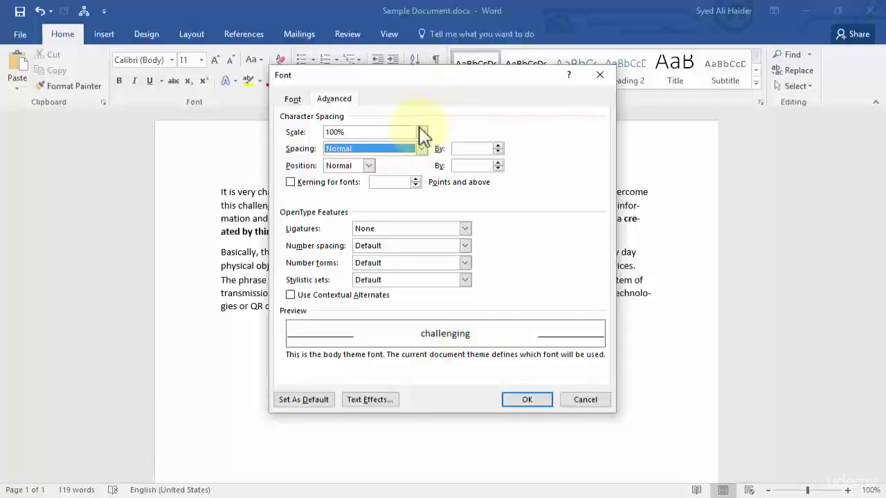
pyautogui.click(320, 188)
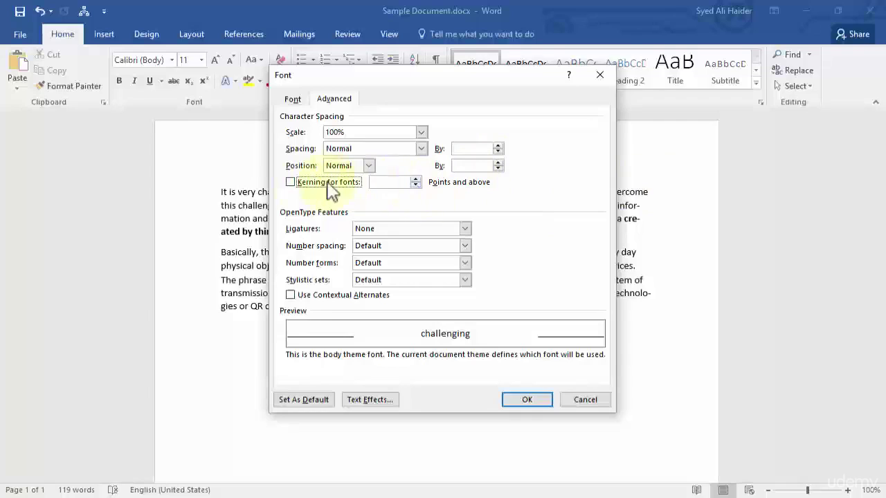
pyautogui.click(415, 179)
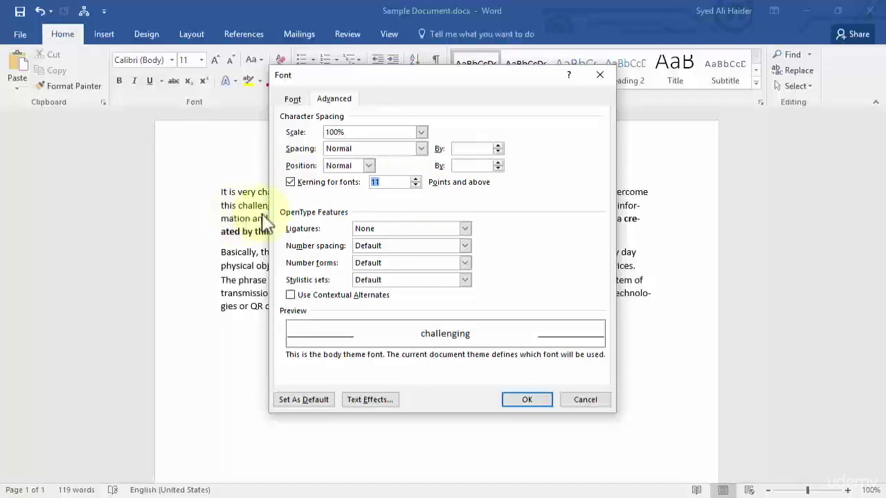
# - Turn kerning off and keep Ligatures at None, Number spacing and Number forms at Default
pyautogui.click(308, 185)
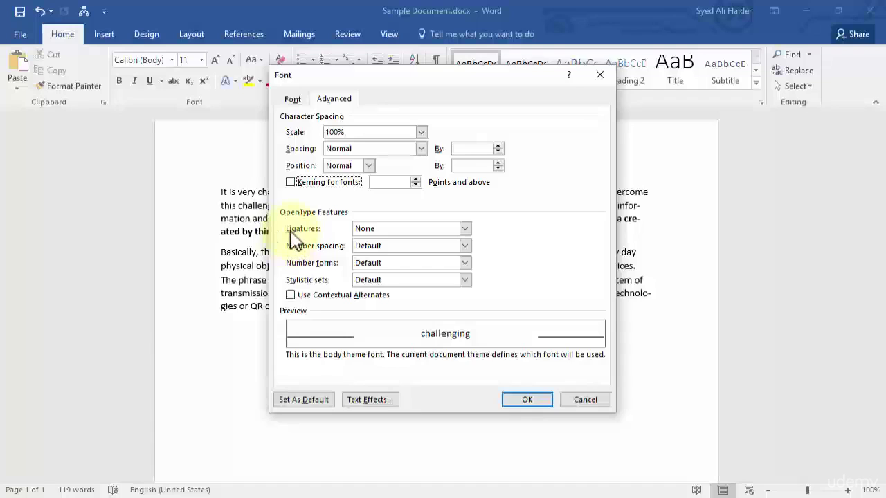
pyautogui.click(464, 229)
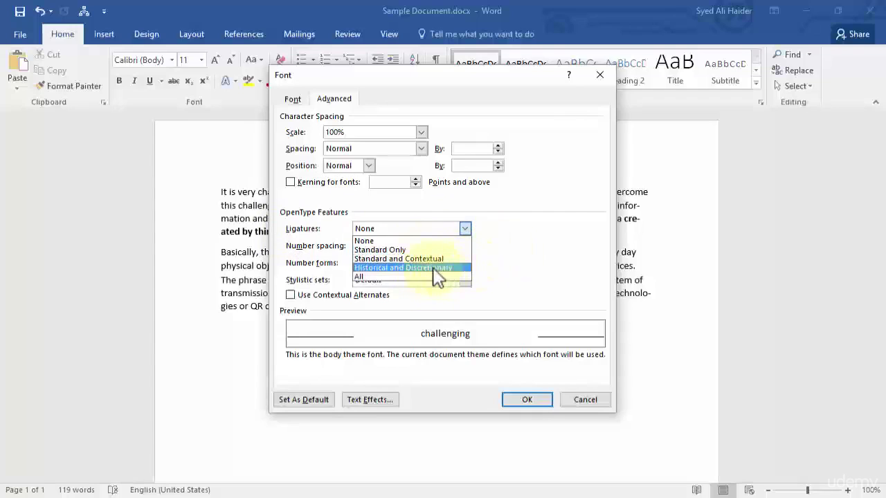
pyautogui.click(537, 202)
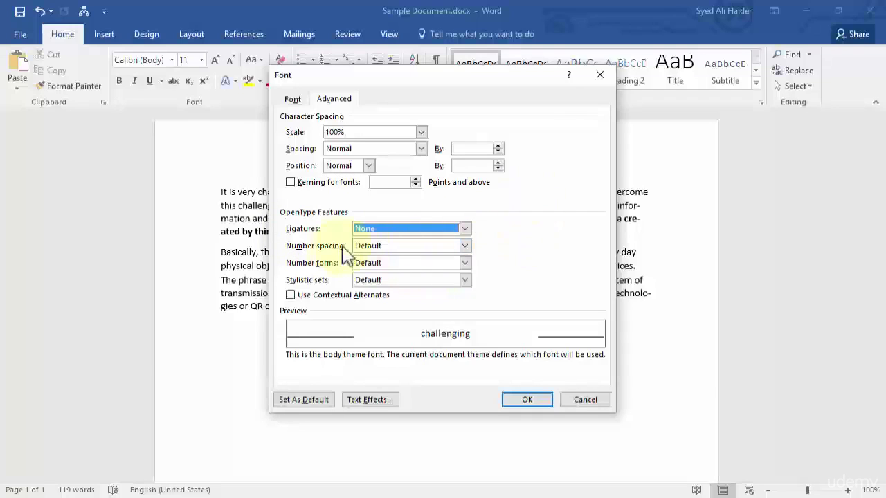
pyautogui.click(464, 248)
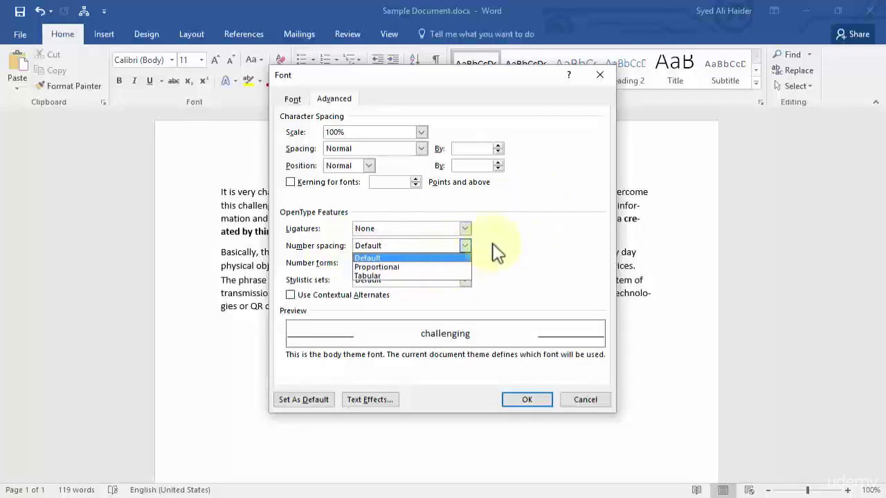
pyautogui.click(516, 213)
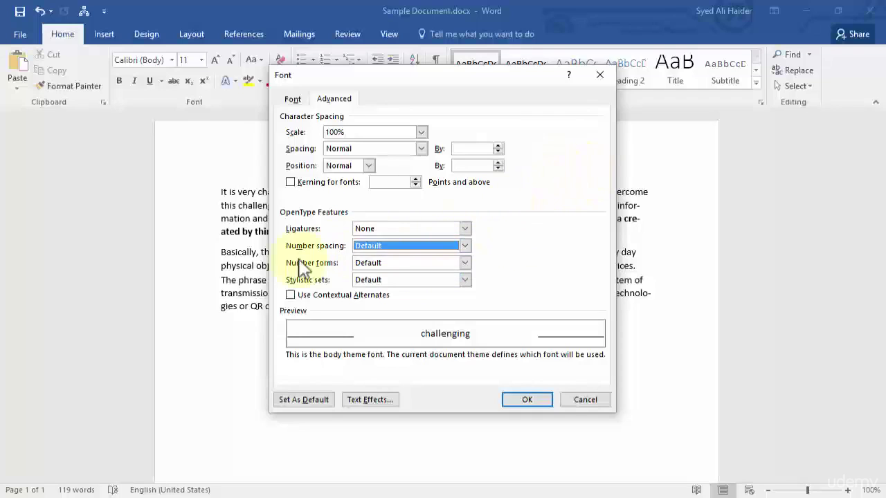
pyautogui.click(470, 266)
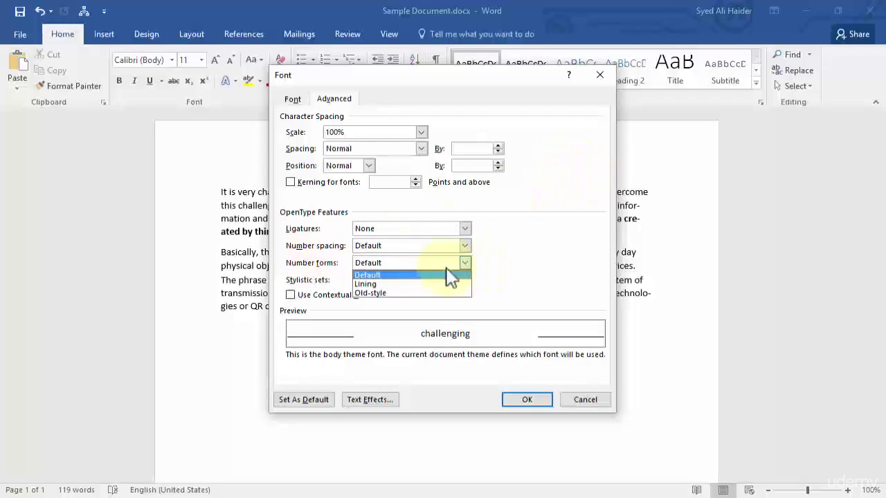
pyautogui.click(474, 273)
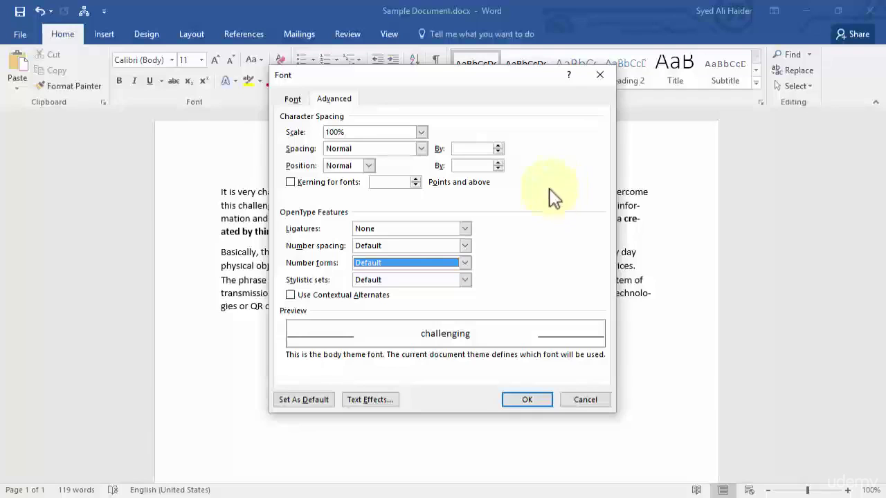
pyautogui.click(528, 400)
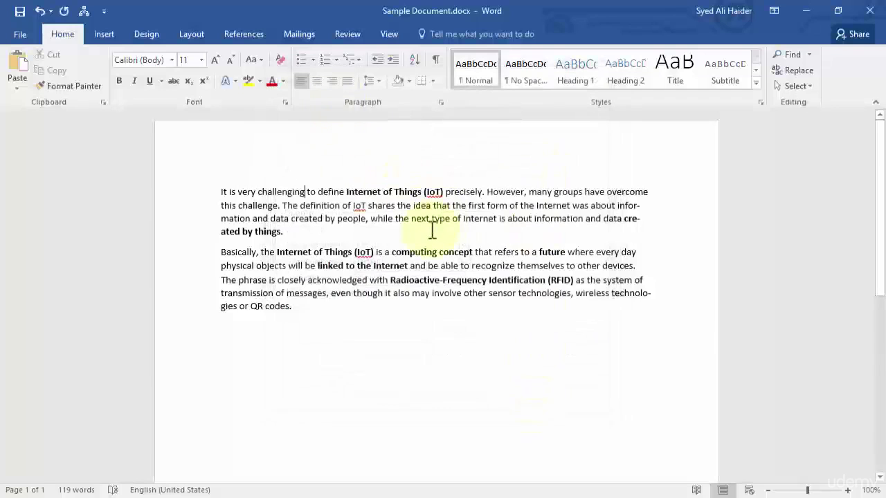
pyautogui.tripleClick(456, 232)
pyautogui.click(489, 279)
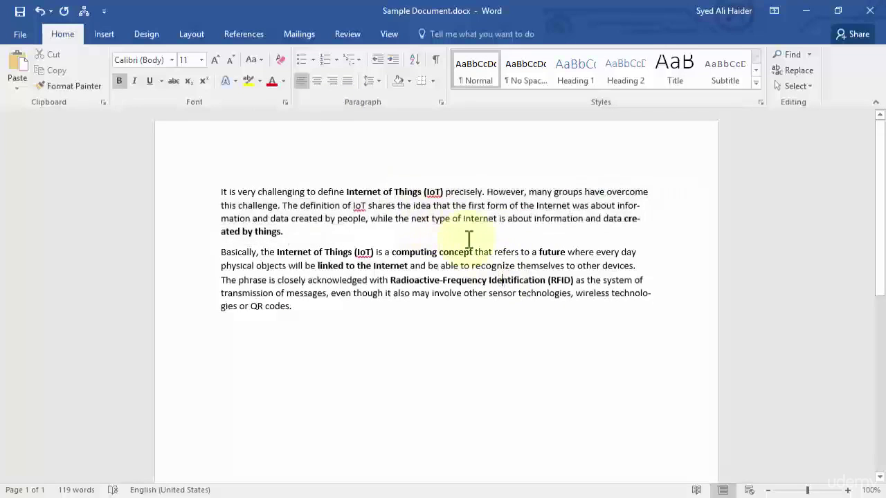
pyautogui.click(443, 208)
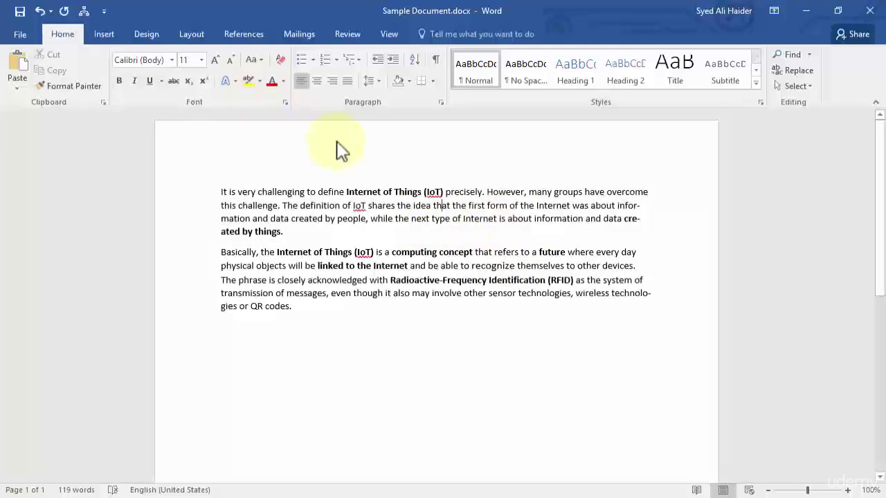
pyautogui.click(171, 59)
pyautogui.scroll(-15, 179, 146)
pyautogui.scroll(12, 206, 174)
pyautogui.scroll(6, 206, 174)
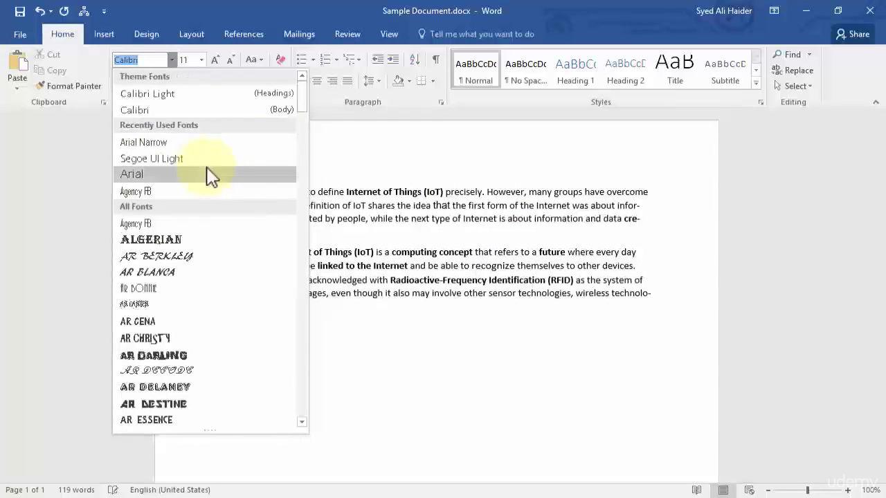
pyautogui.click(173, 60)
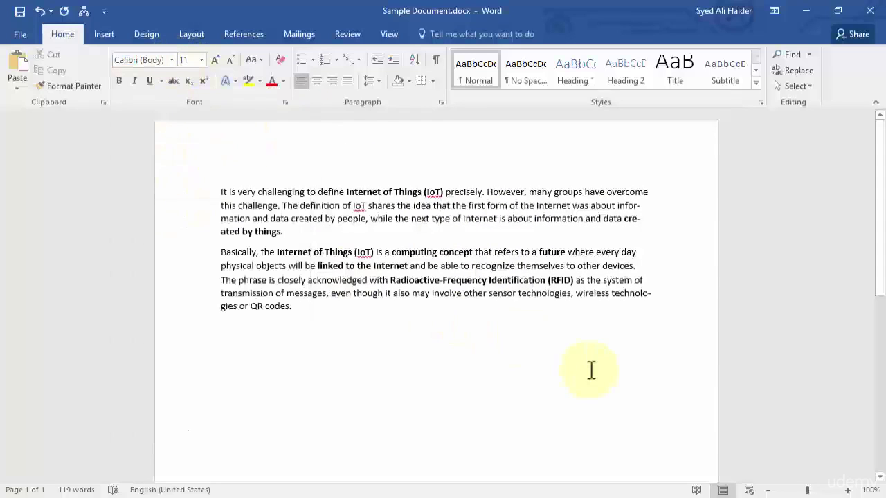
# - Find Control Panel via Windows search for 'control', search it for 'Fonts', and open the Fonts folder
pyautogui.press('super')
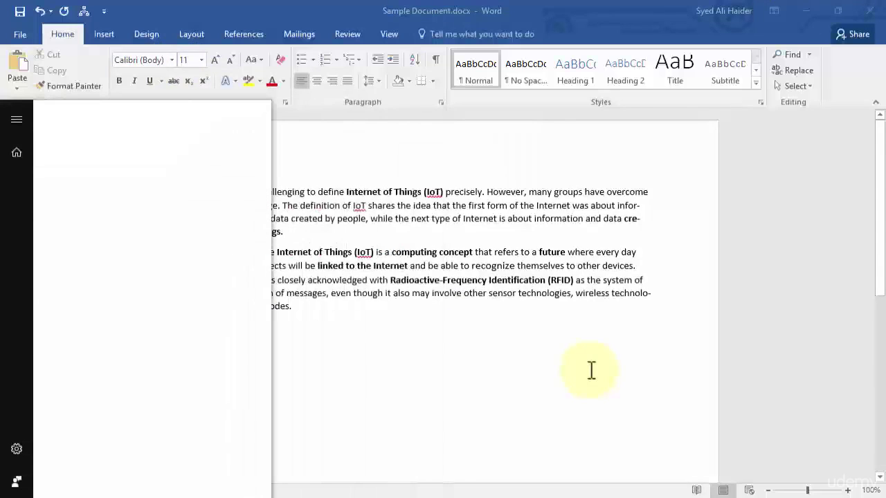
pyautogui.write('control')
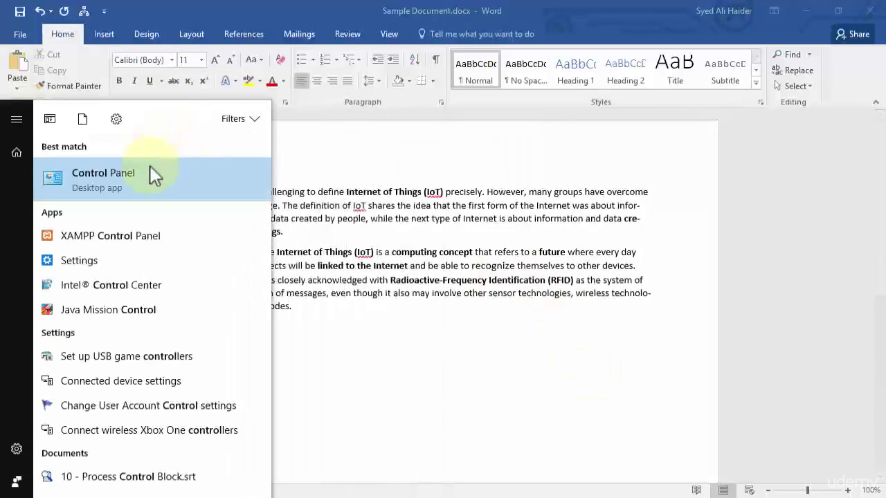
pyautogui.click(148, 170)
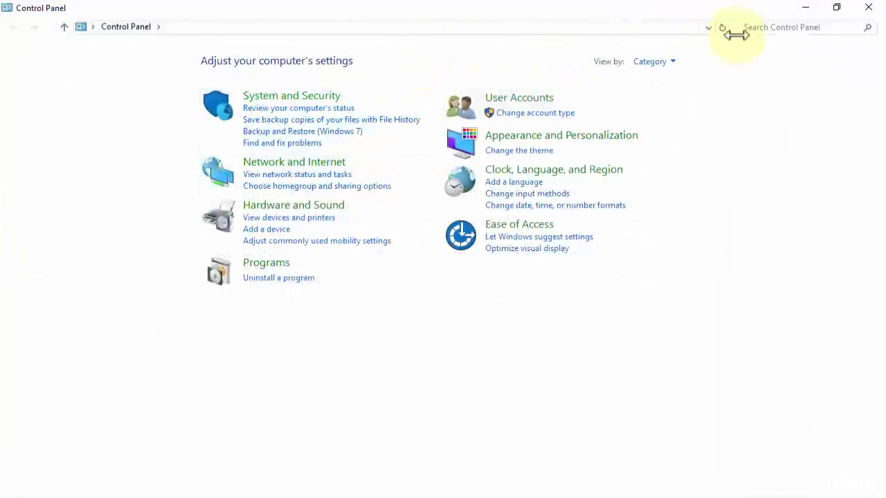
pyautogui.click(780, 29)
pyautogui.write('Fonts')
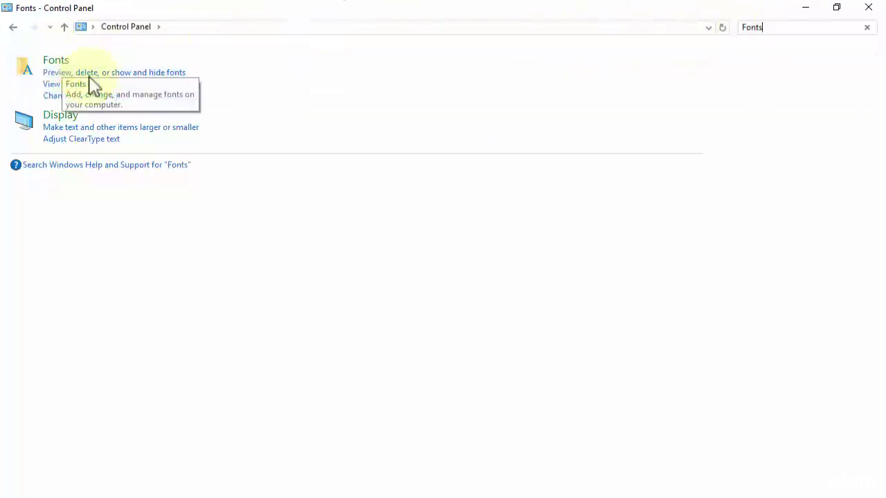
pyautogui.click(63, 65)
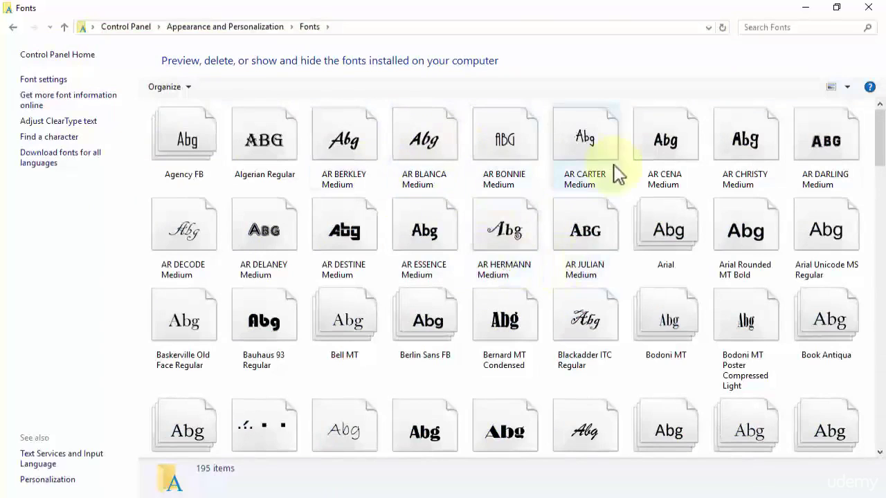
# - Select Agency FB, scroll the font list, then preview and close the AR BLANCA font
pyautogui.click(200, 181)
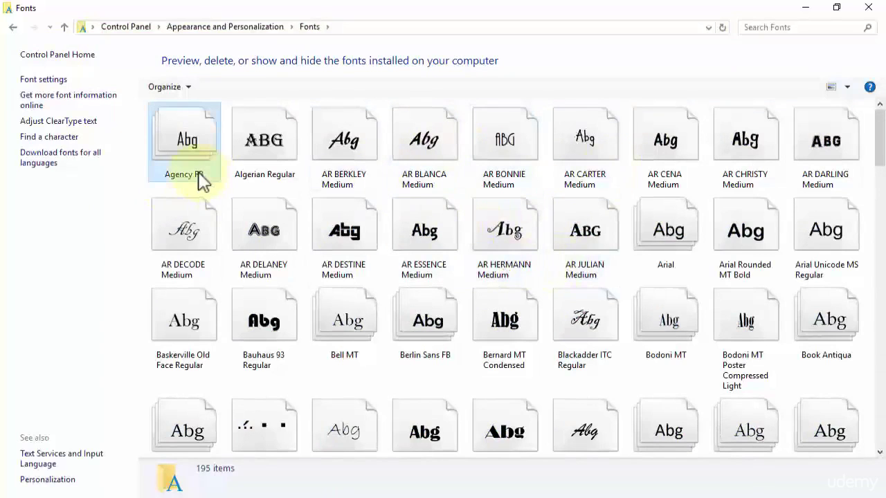
pyautogui.scroll(-2, 484, 277)
pyautogui.scroll(-10, 879, 187)
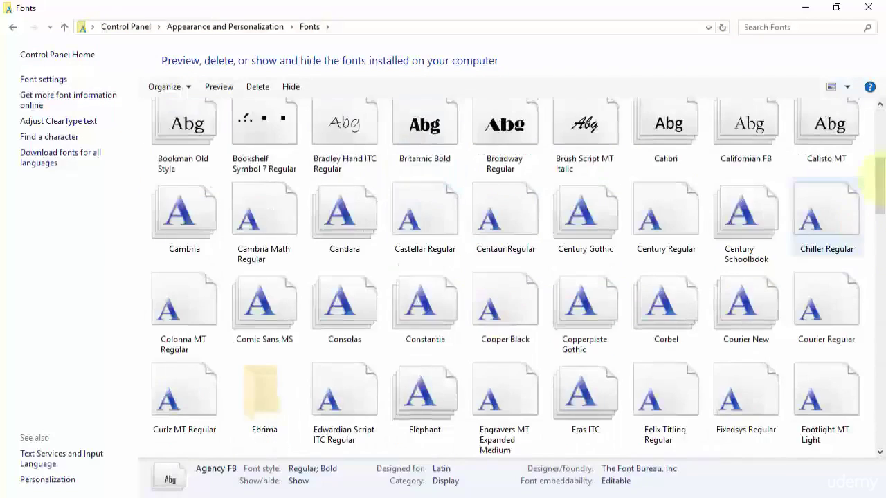
pyautogui.scroll(3, 873, 425)
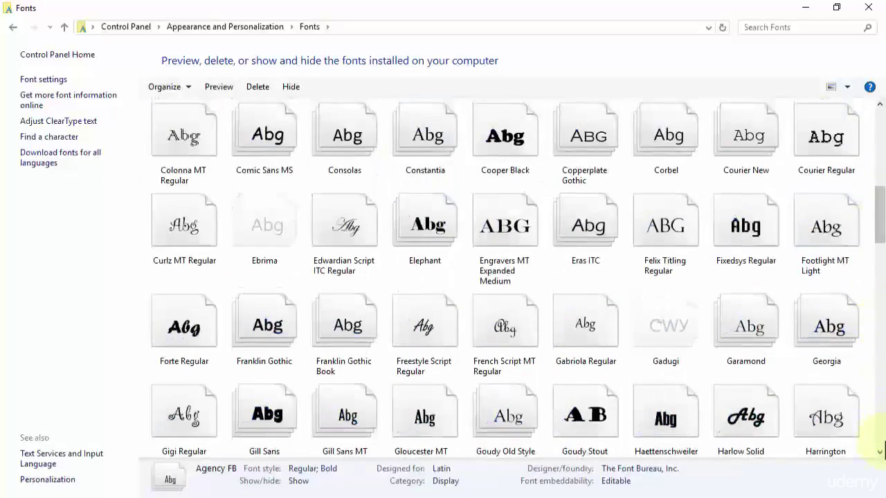
pyautogui.moveTo(880, 232); pyautogui.dragTo(877, 148)
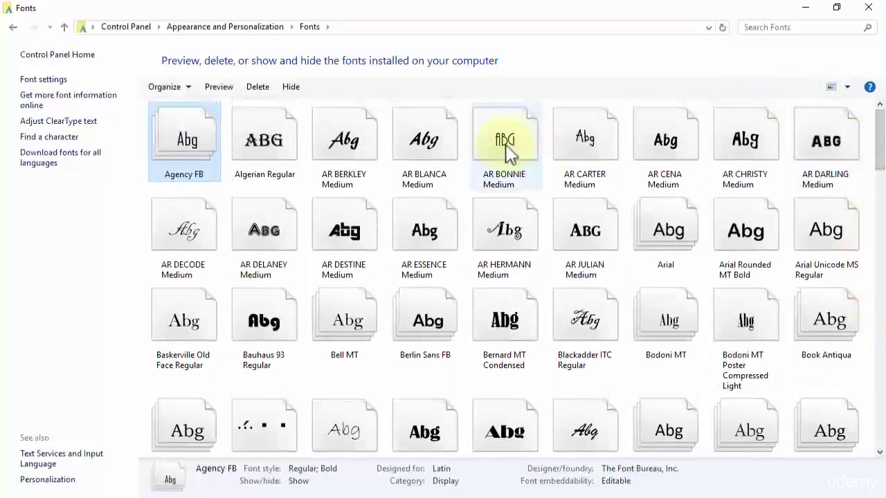
pyautogui.doubleClick(433, 162)
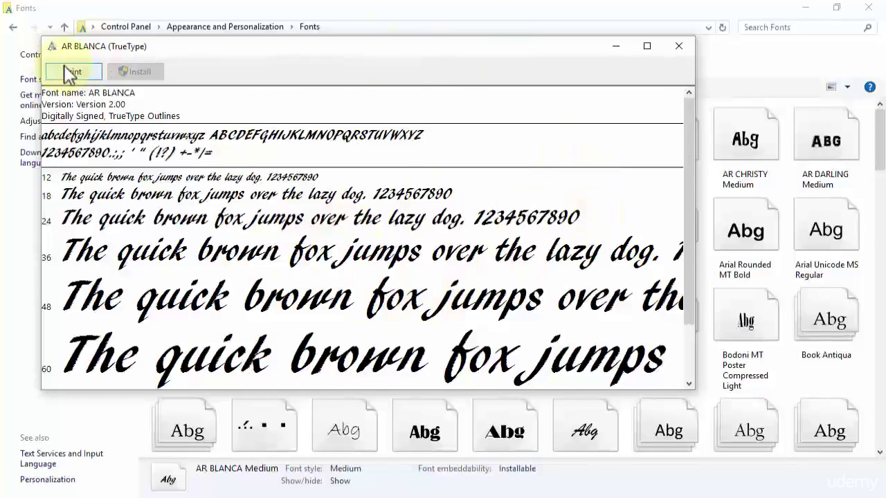
pyautogui.click(674, 52)
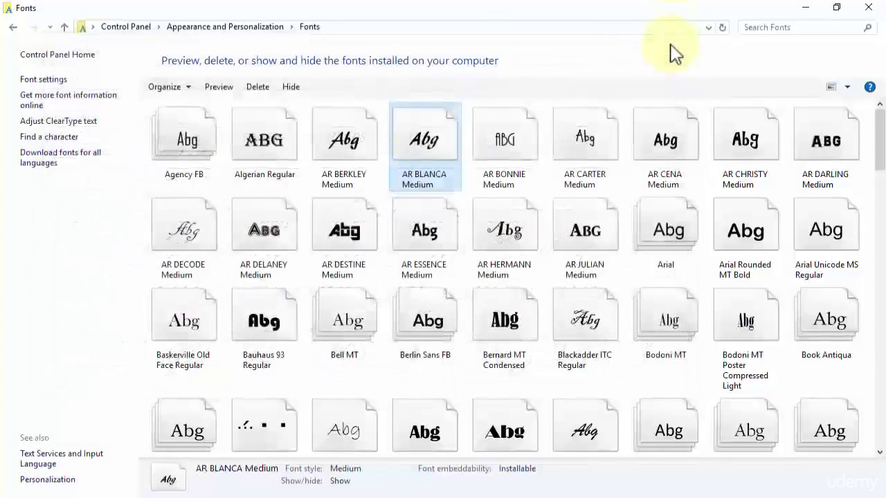
# - Open Character Map with Arial and inspect R, ~, ó, ·, Ü, Ą and ×
pyautogui.click(60, 139)
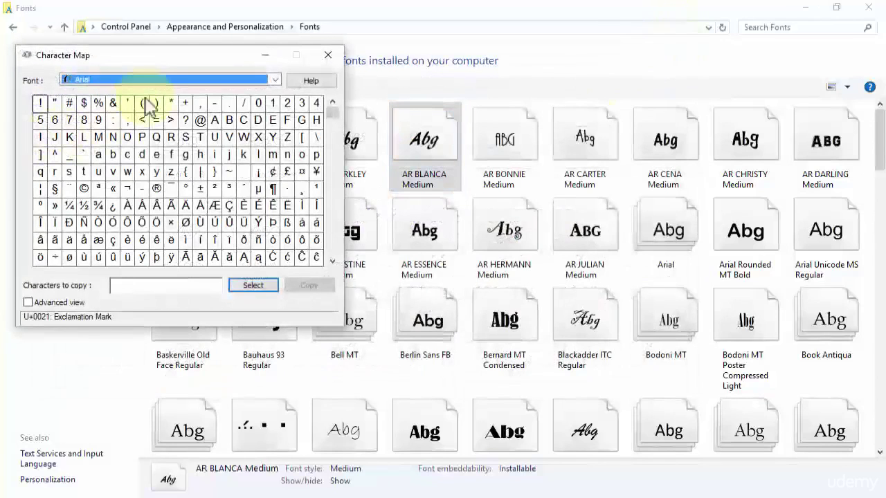
pyautogui.click(276, 80)
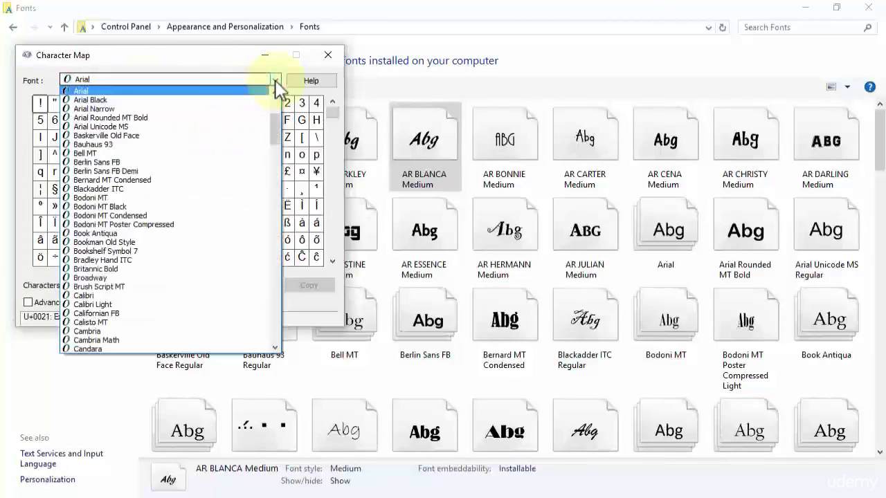
pyautogui.click(197, 91)
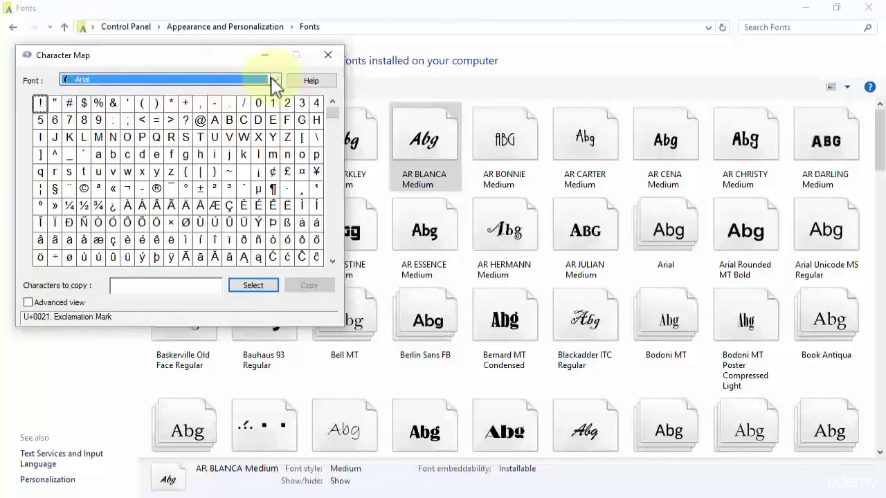
pyautogui.click(169, 140)
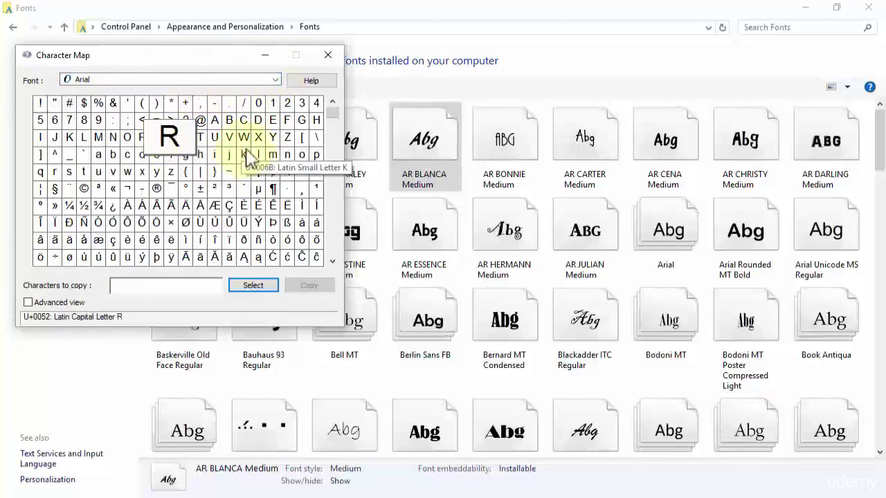
pyautogui.click(228, 172)
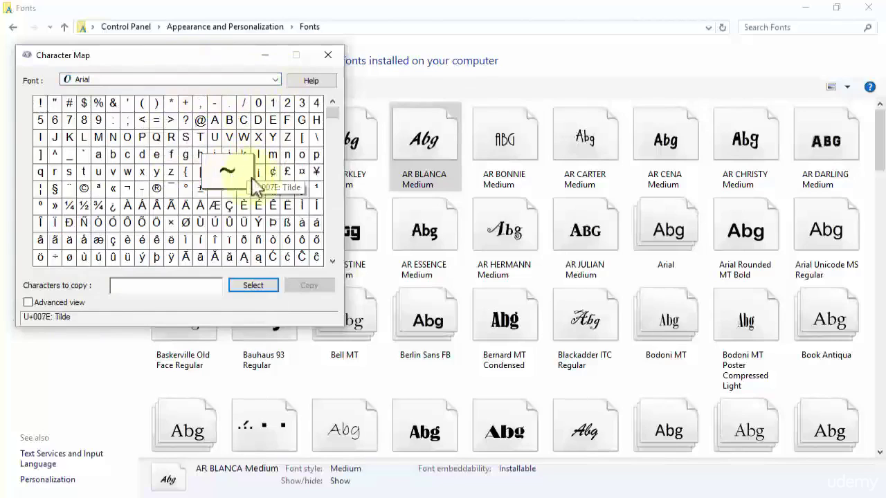
pyautogui.click(288, 242)
pyautogui.click(288, 188)
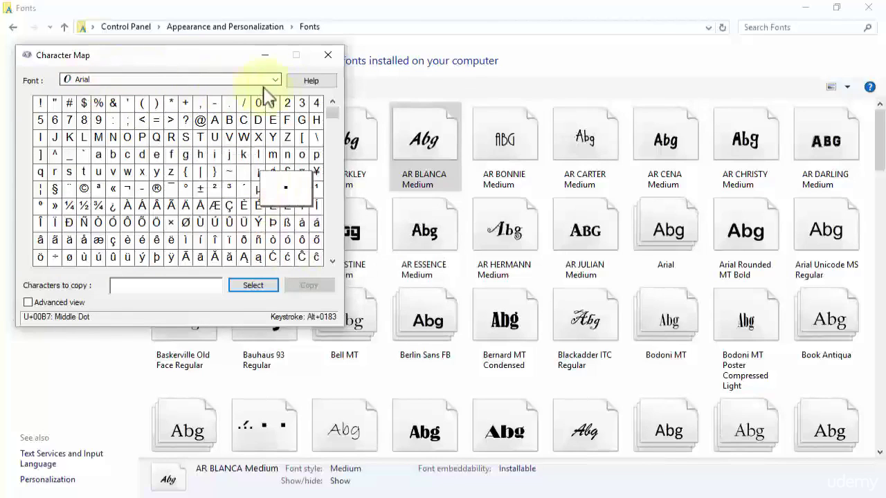
pyautogui.scroll(-1, 333, 117)
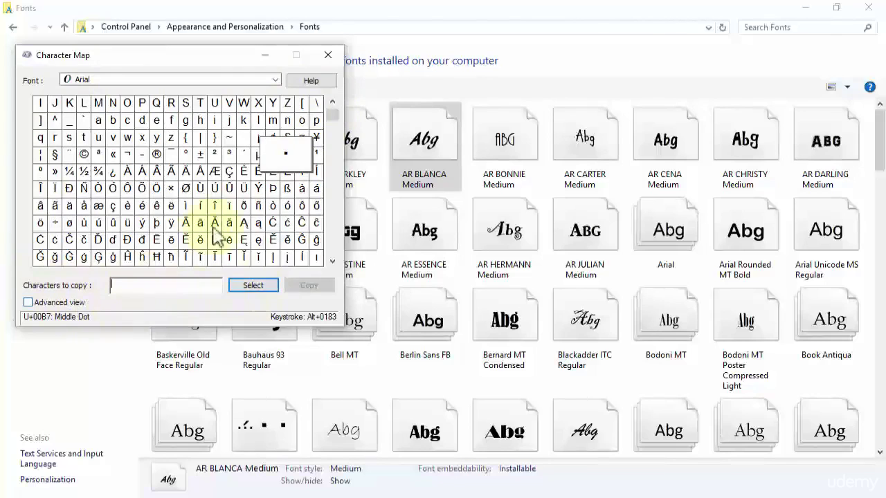
pyautogui.click(244, 188)
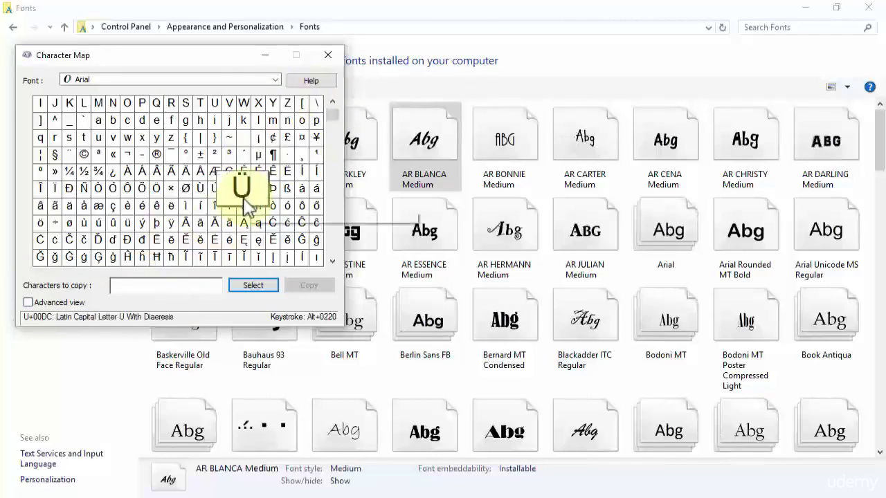
pyautogui.click(243, 223)
pyautogui.click(171, 188)
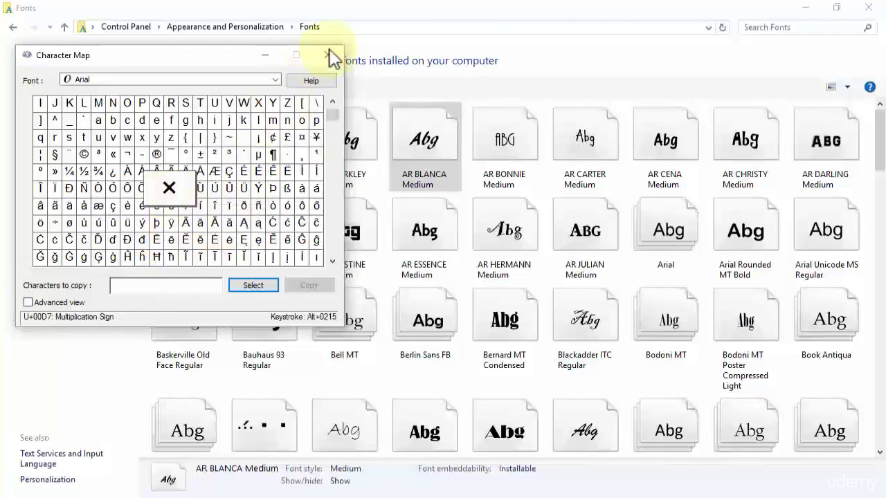
# - Close the Character Map window
pyautogui.click(328, 54)
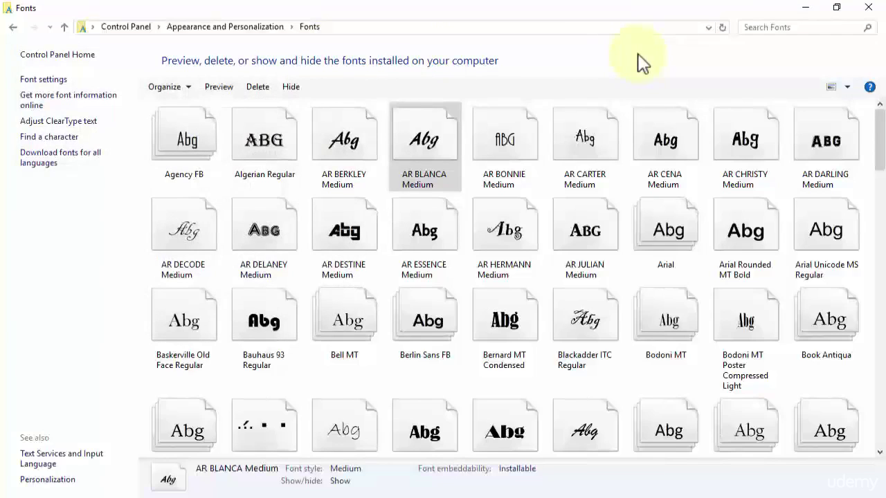